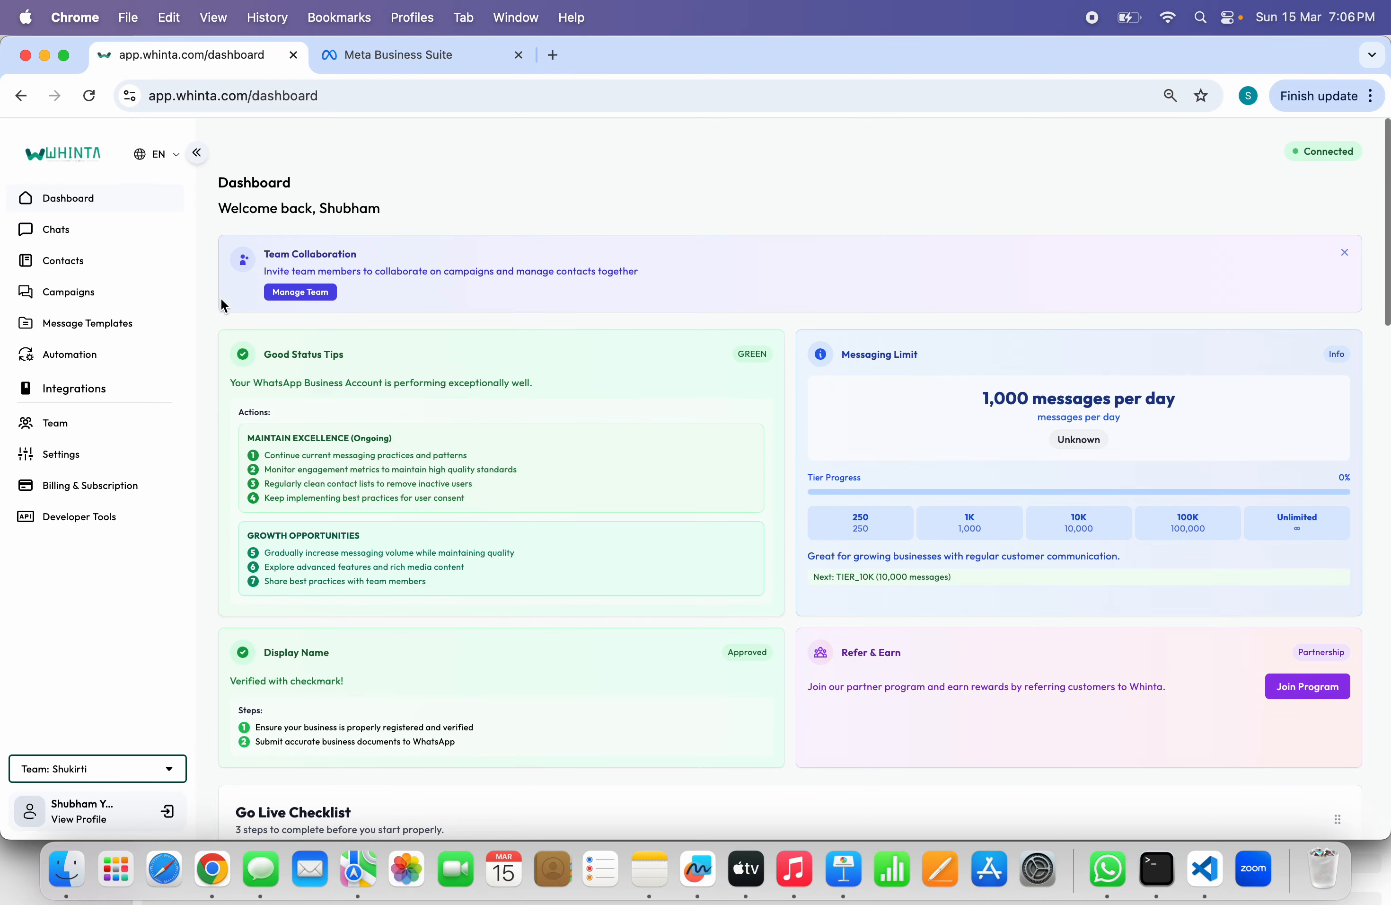
Review the WhatsApp settings of the current team, including account status, business profile fields and the account removal option.
left_click(83, 450)
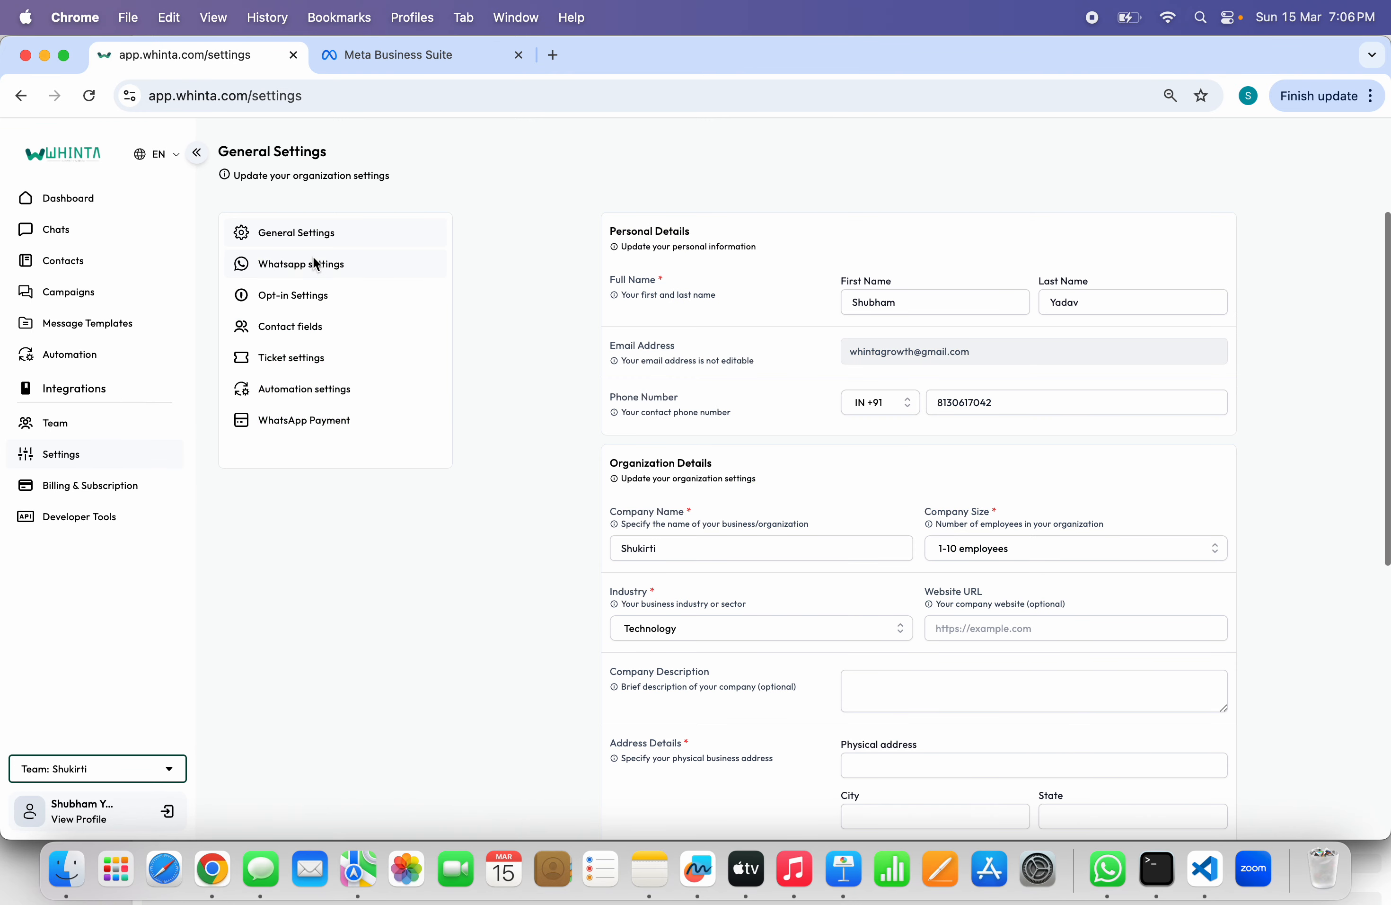
left_click(291, 266)
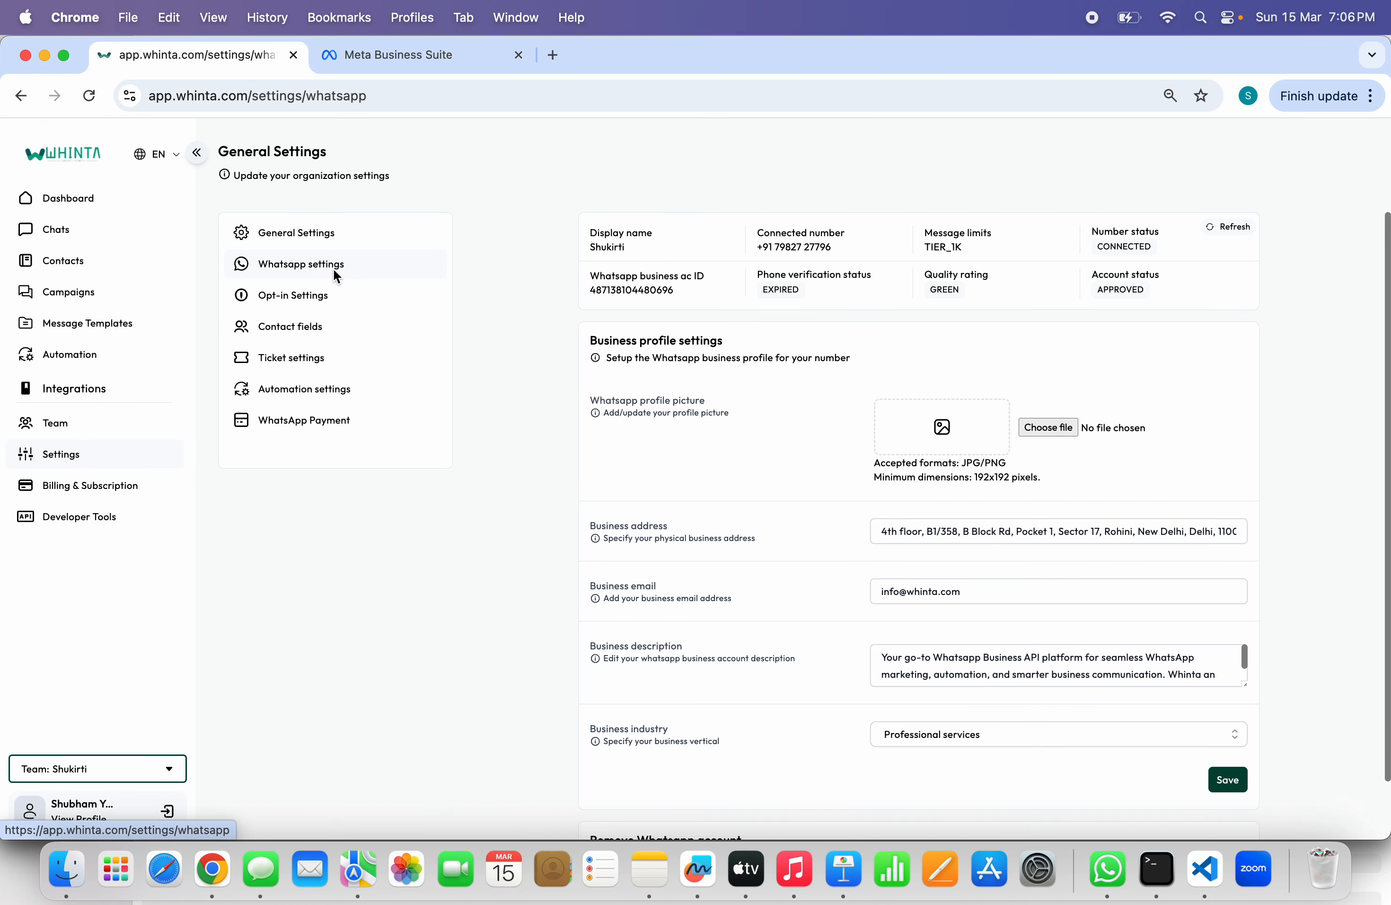
scroll(794, 366, "down", 2)
scroll(794, 365, "up", 2)
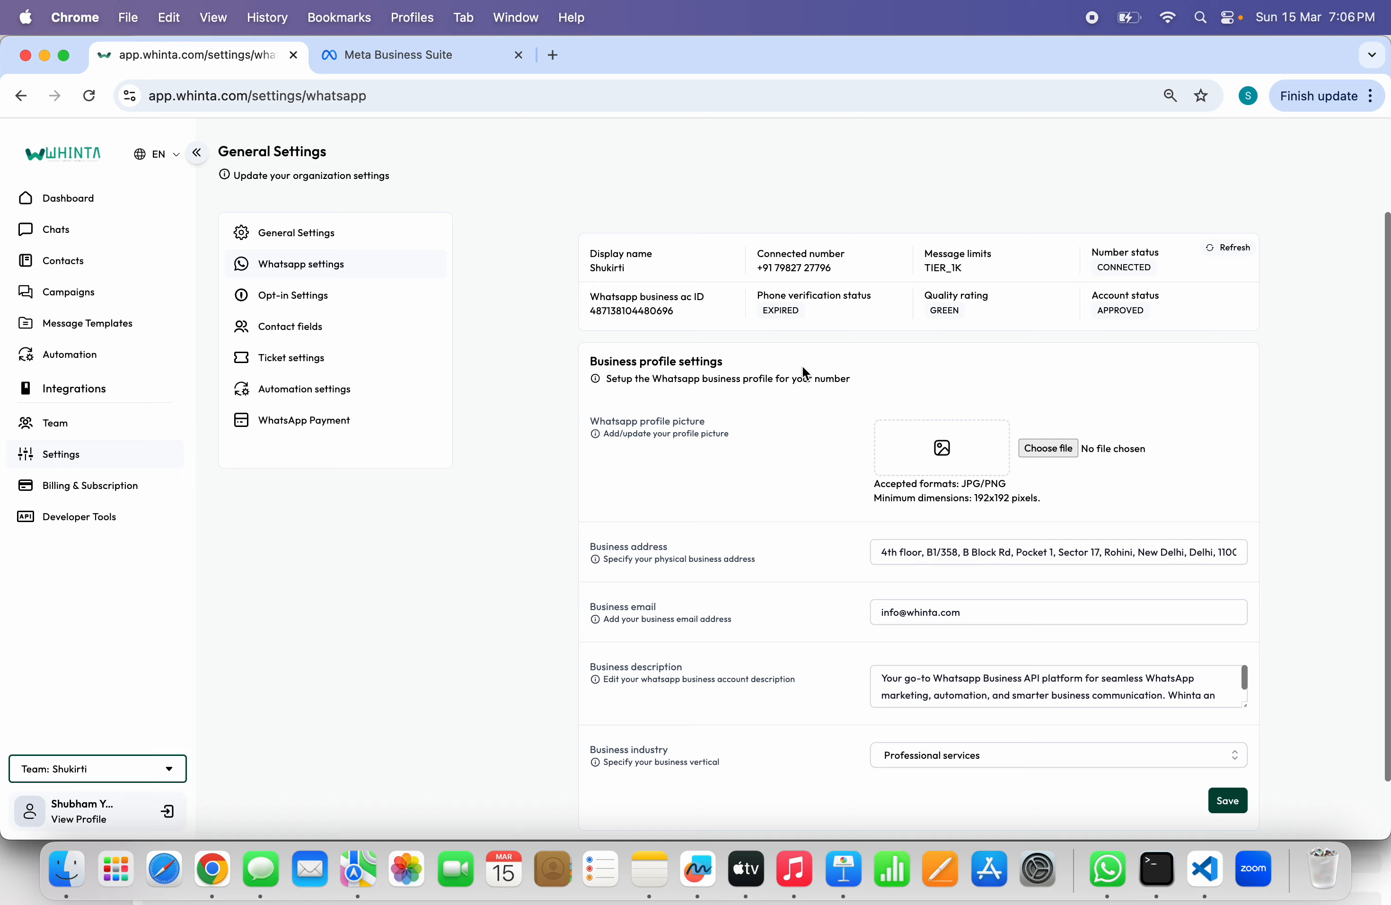
scroll(800, 427, "down", 2)
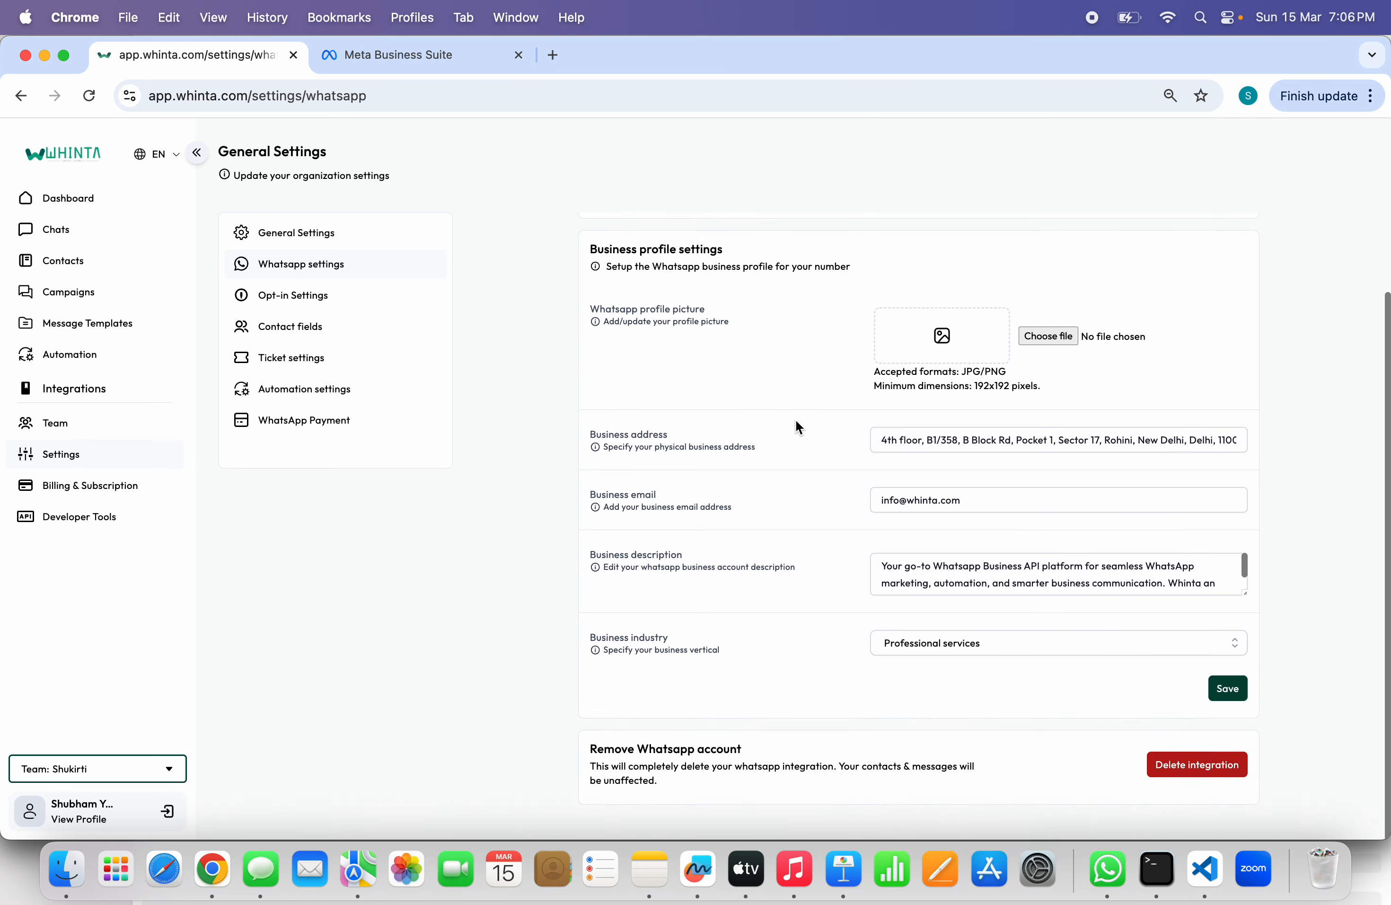
scroll(799, 427, "up", 2)
scroll(799, 433, "down", 2)
scroll(1208, 710, "up", 2)
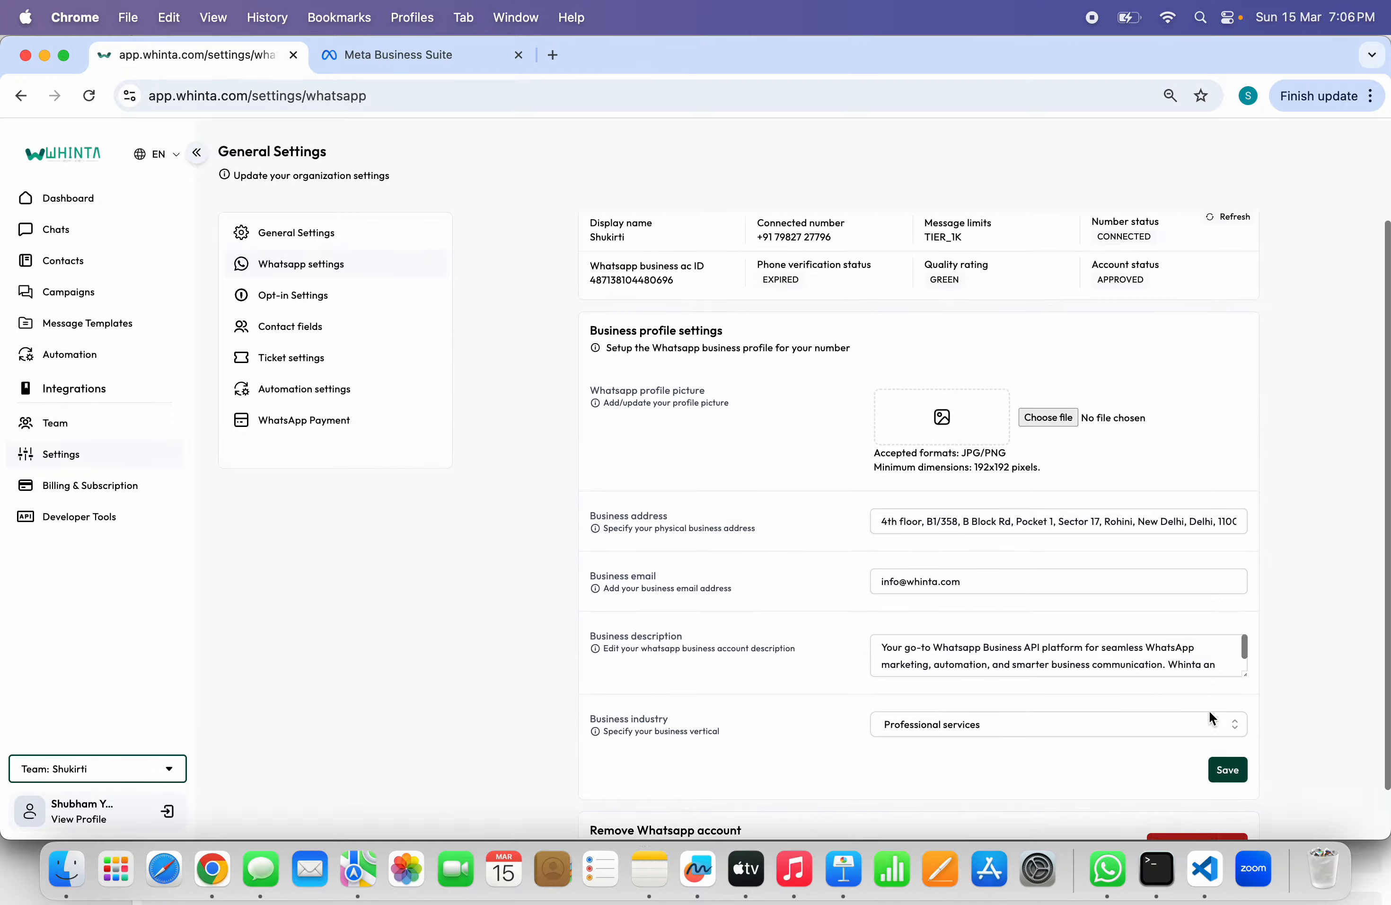
scroll(1142, 715, "down", 2)
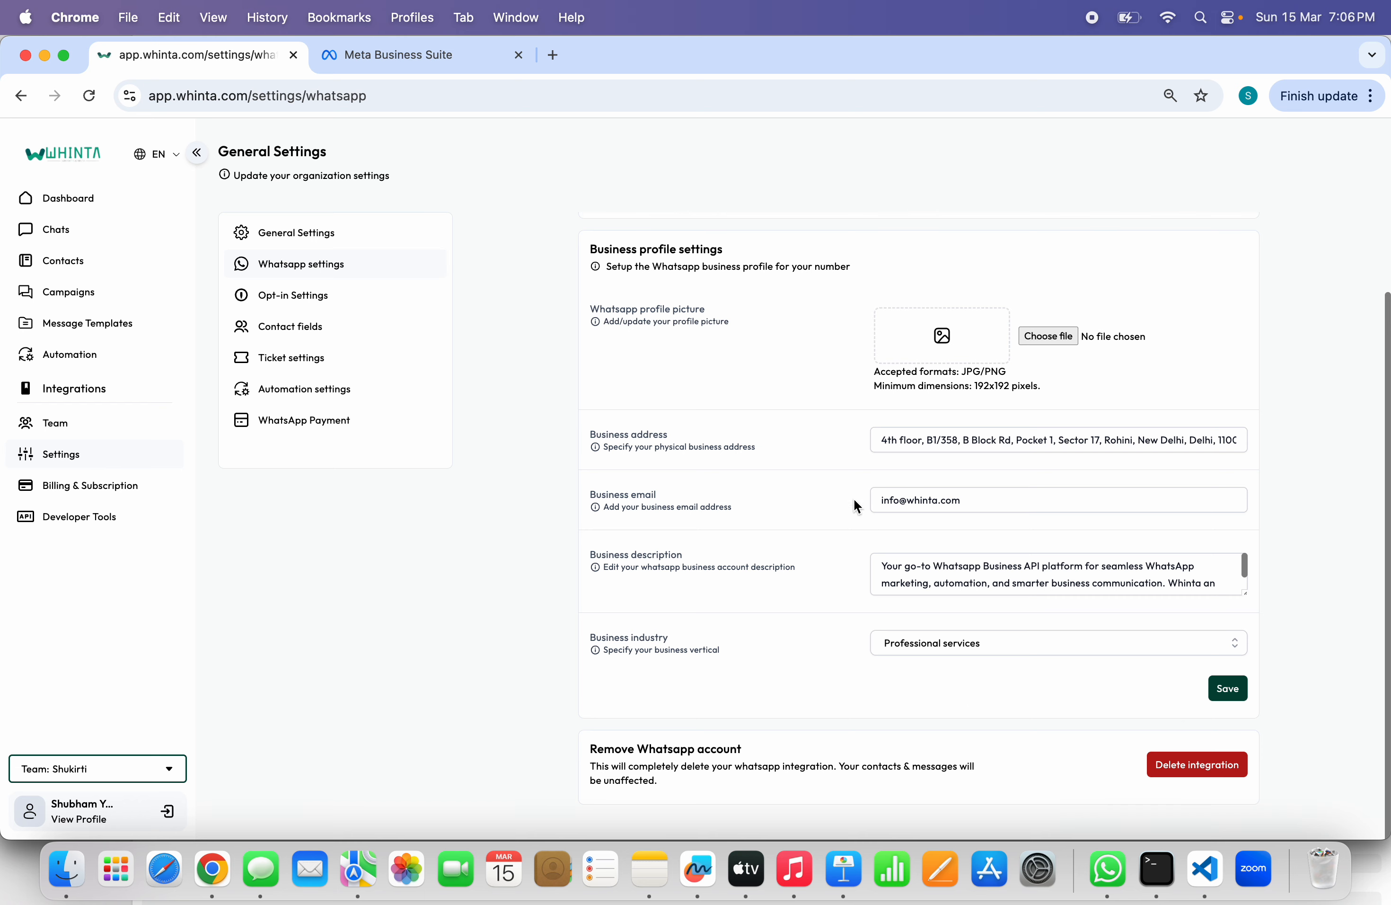
scroll(776, 432, "up", 2)
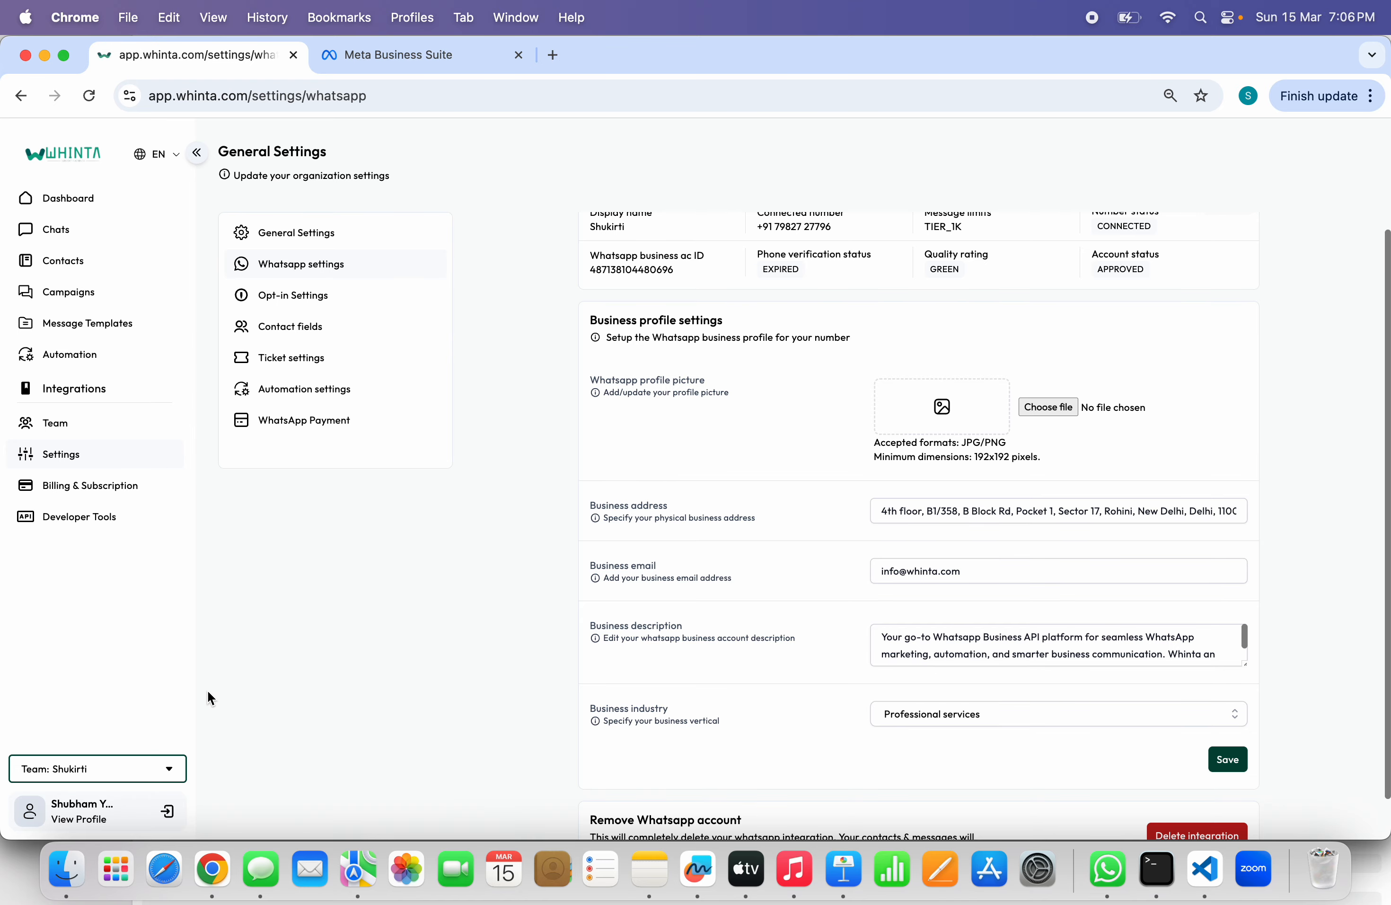
Switch the active team to "test oen" and go over its dashboard down to the WhatsApp setup section.
left_click(148, 767)
left_click(652, 476)
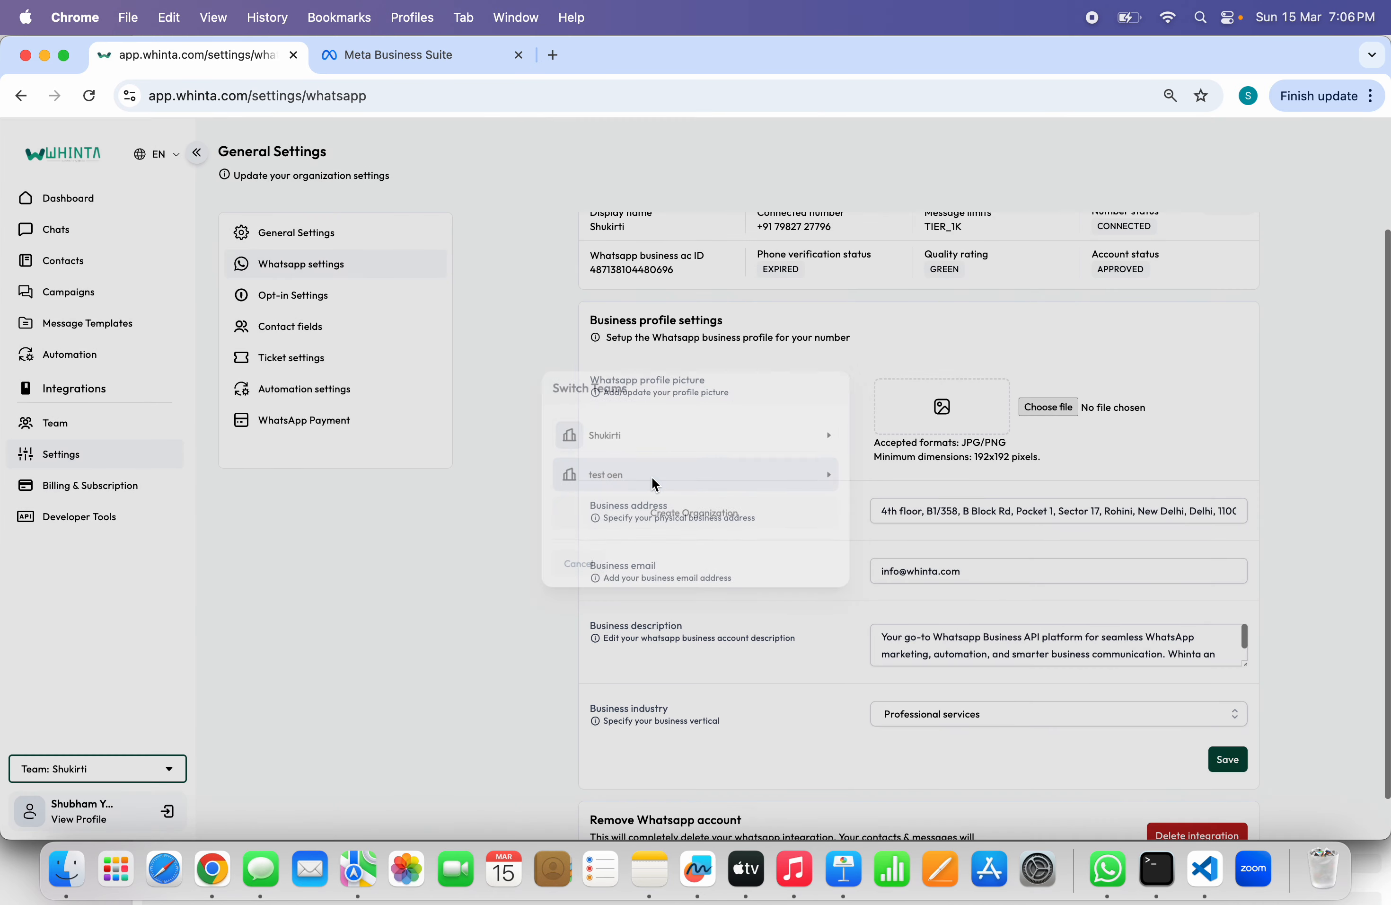
scroll(652, 479, "down", 5)
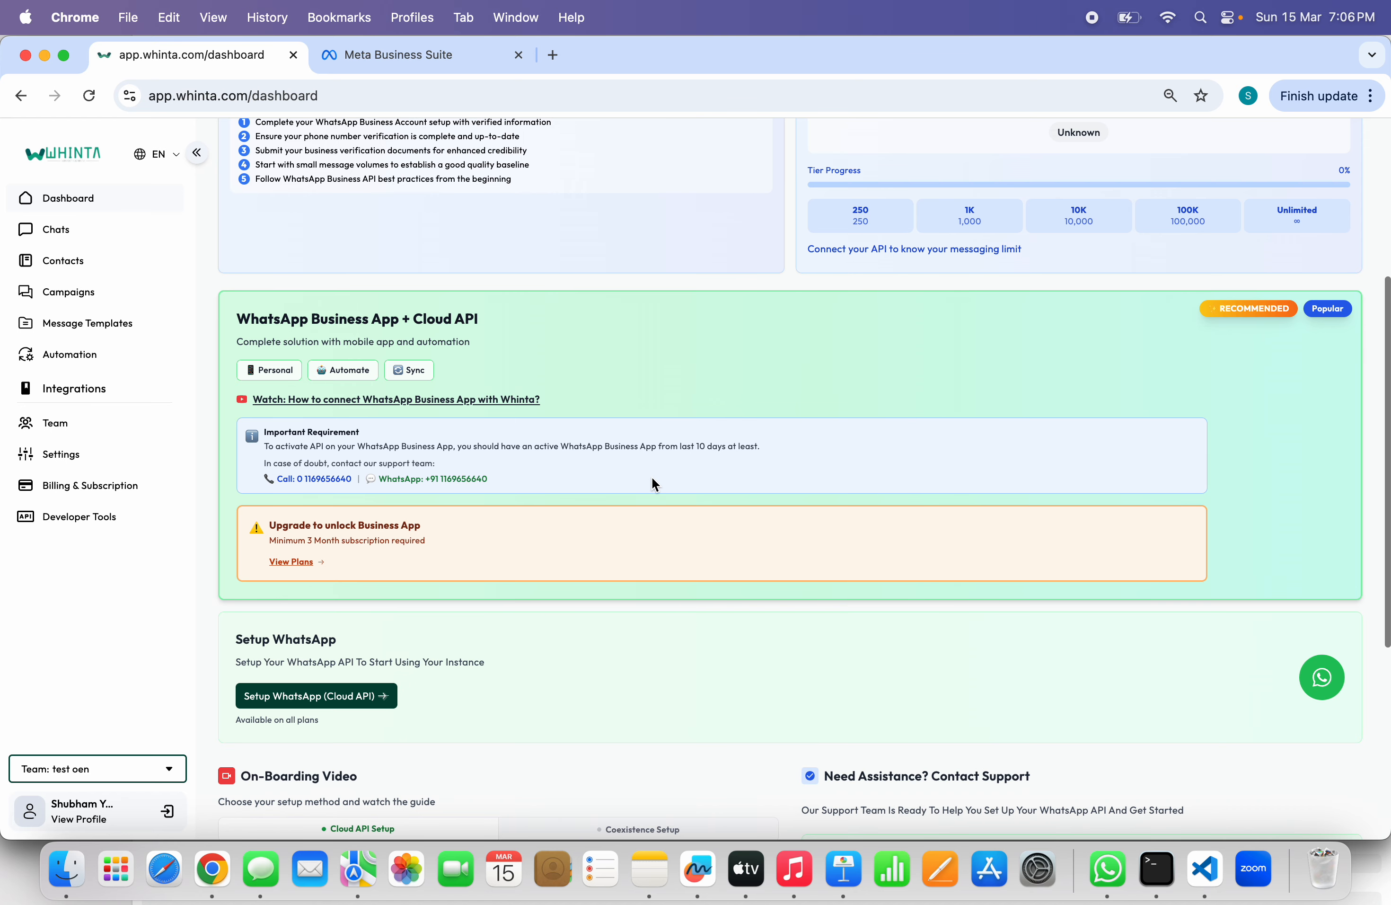
left_click(90, 449)
left_click(295, 269)
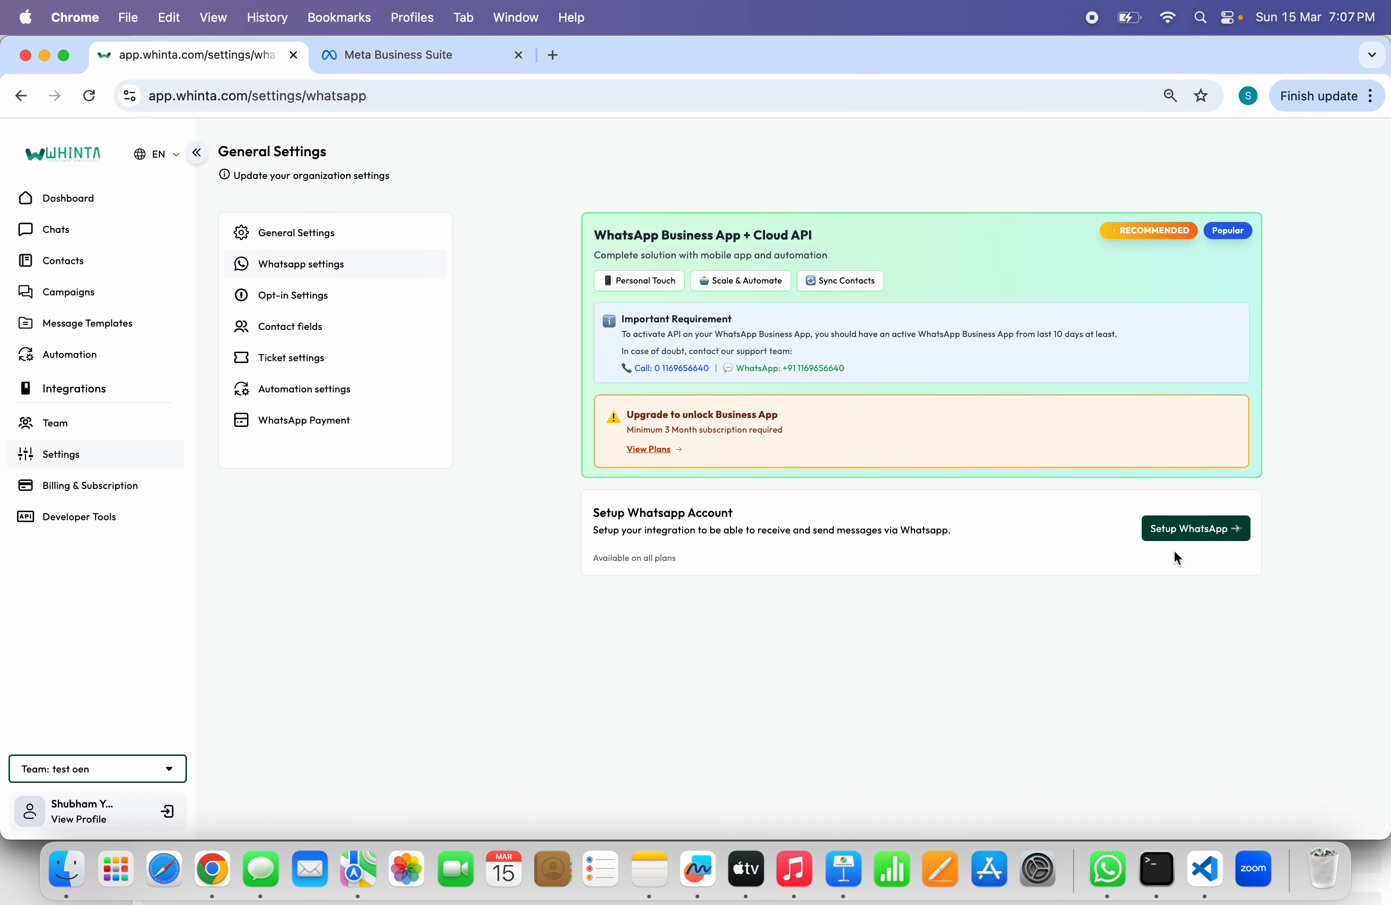
left_click(1183, 537)
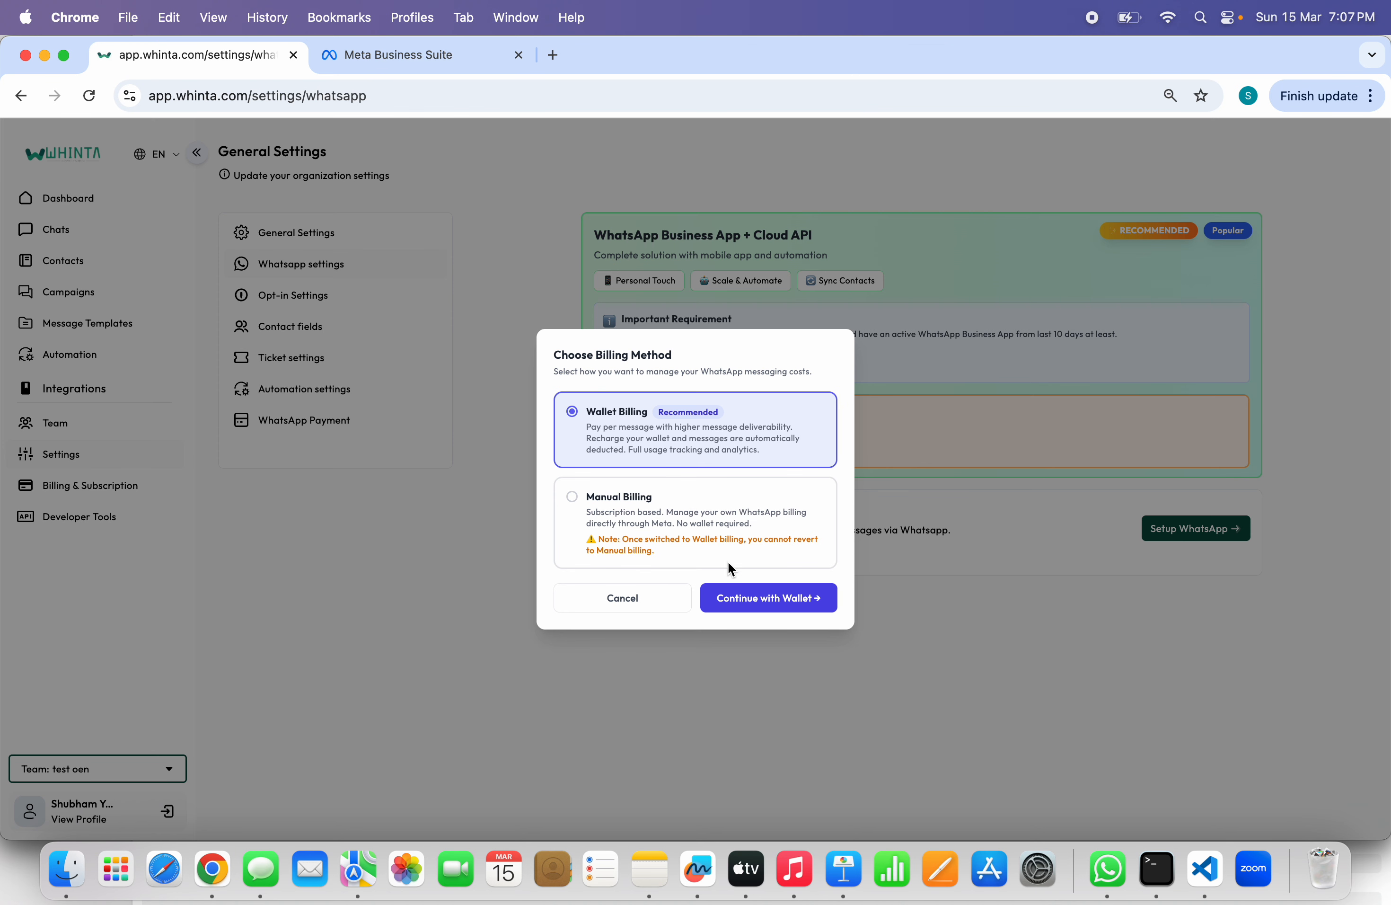
left_click(657, 596)
left_click(67, 209)
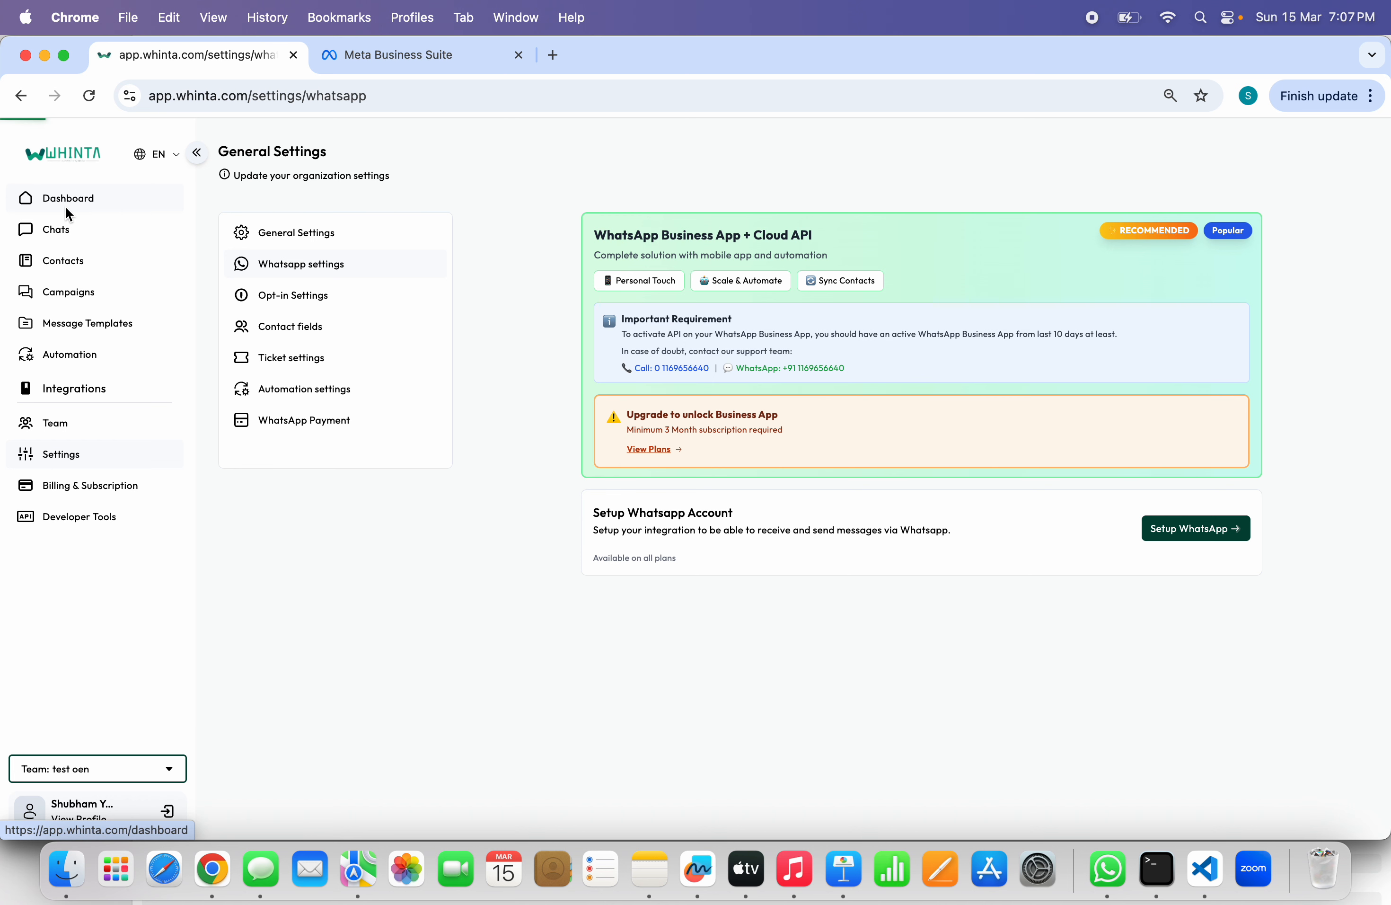
View the plans for unlocking the Business App and select Starter Lite with a period of 3 months.
scroll(637, 516, "down", 5)
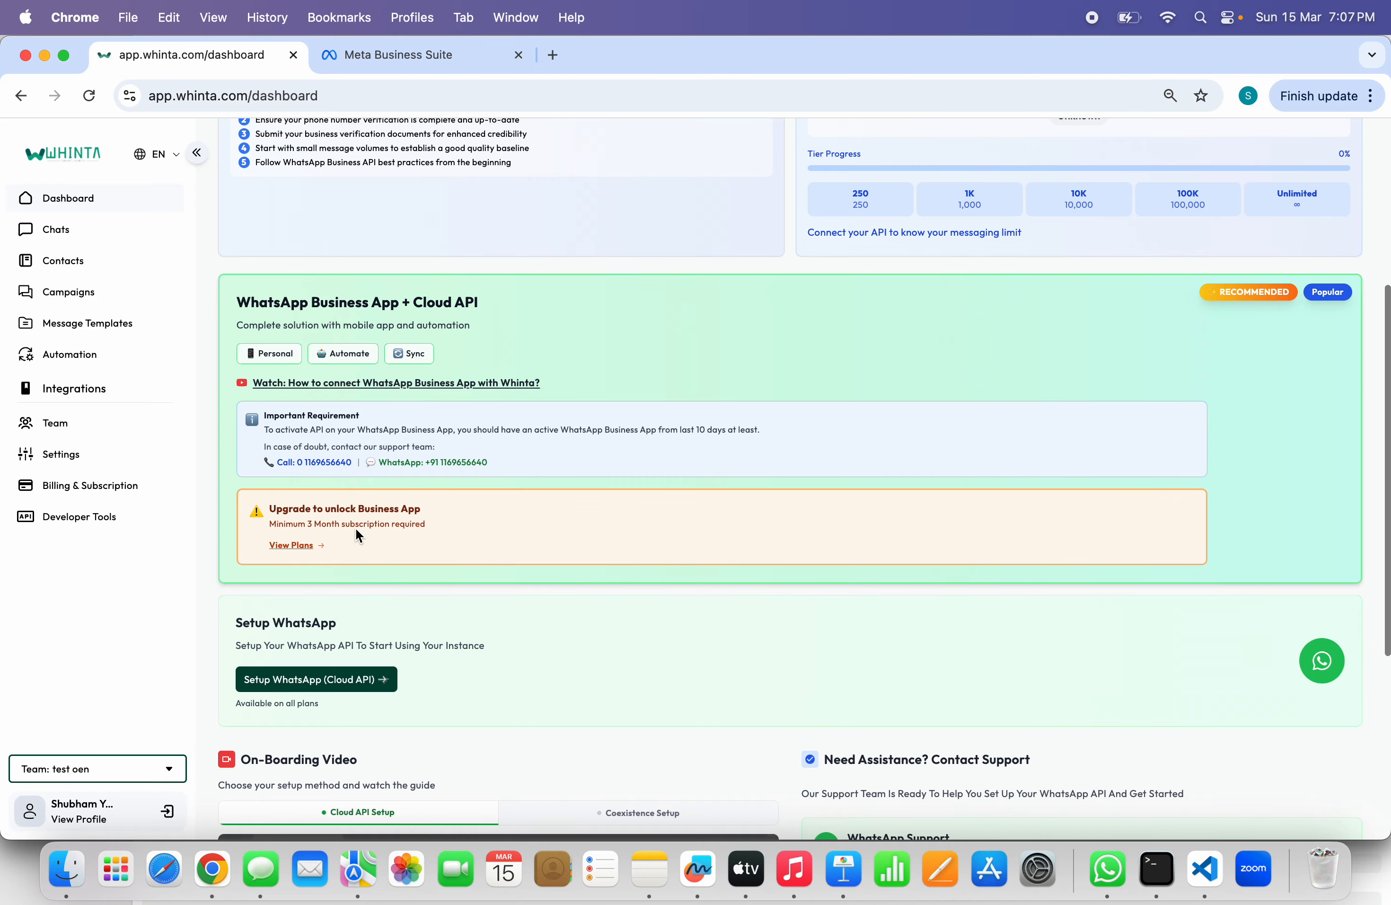
triple_click(325, 528)
left_click(409, 531)
left_click(295, 543)
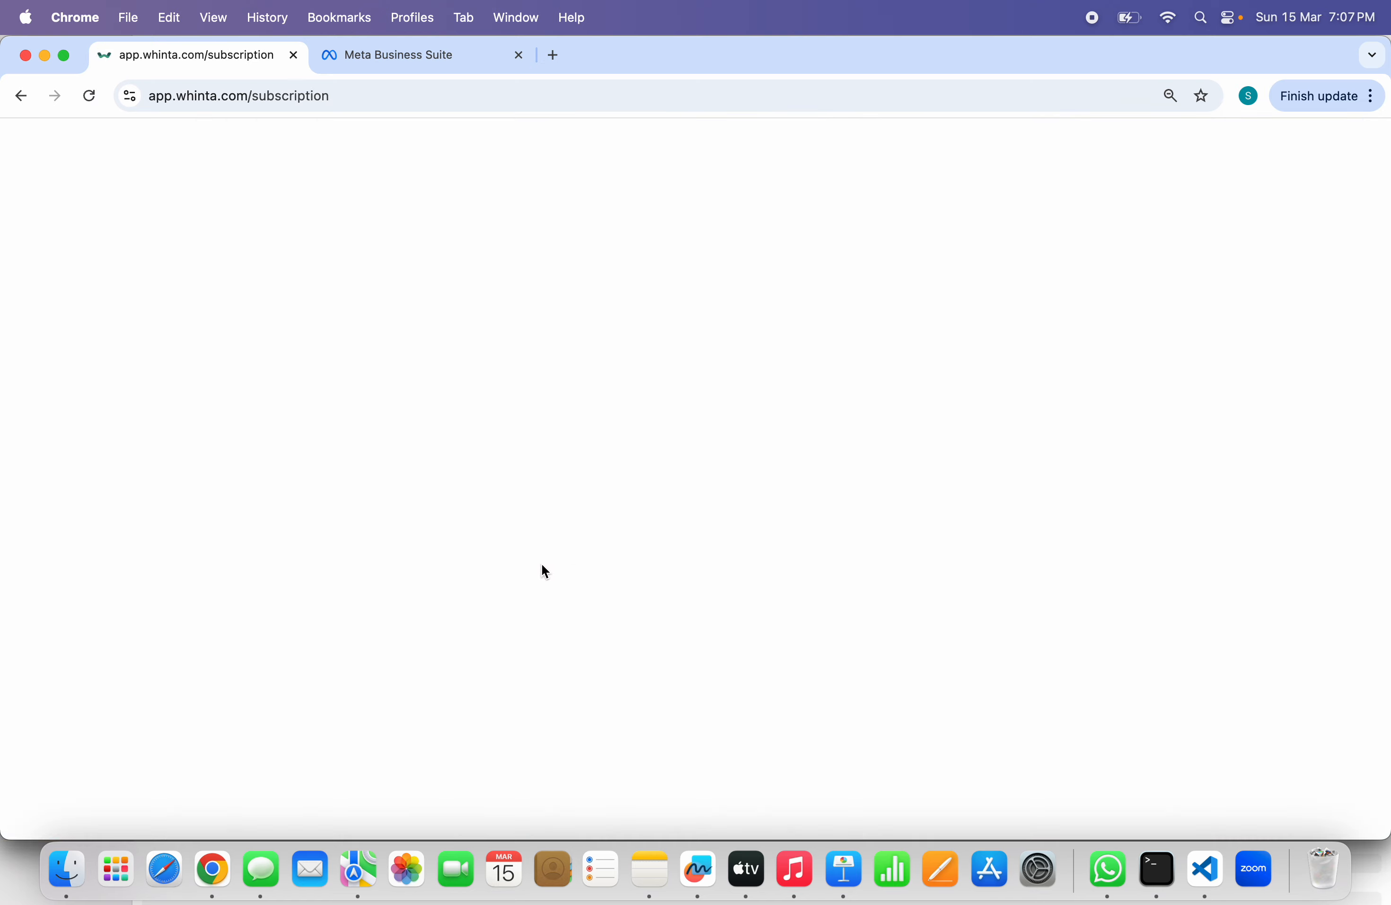
scroll(540, 564, "down", 15)
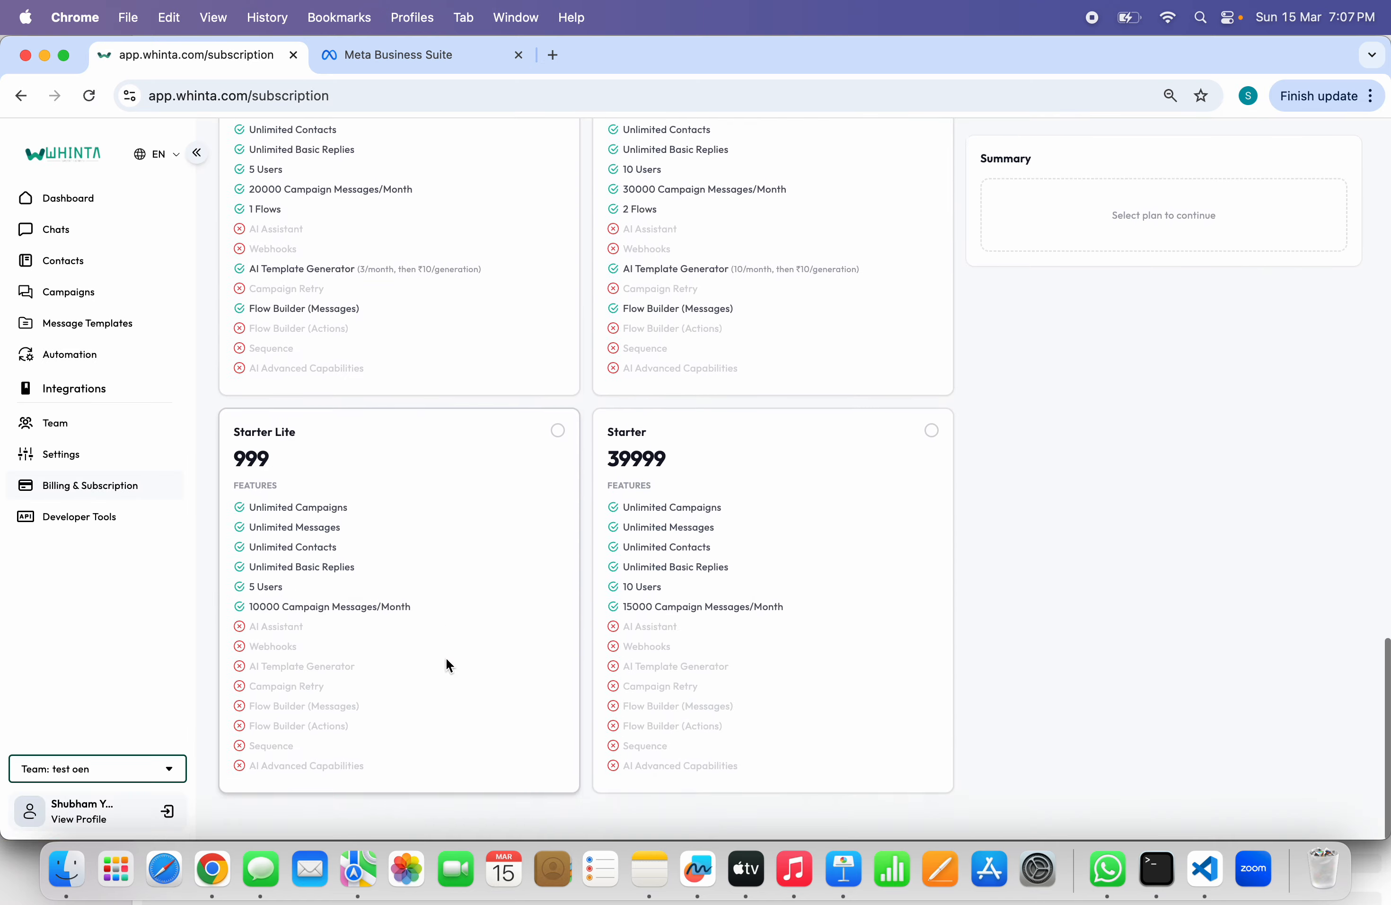
left_click(446, 656)
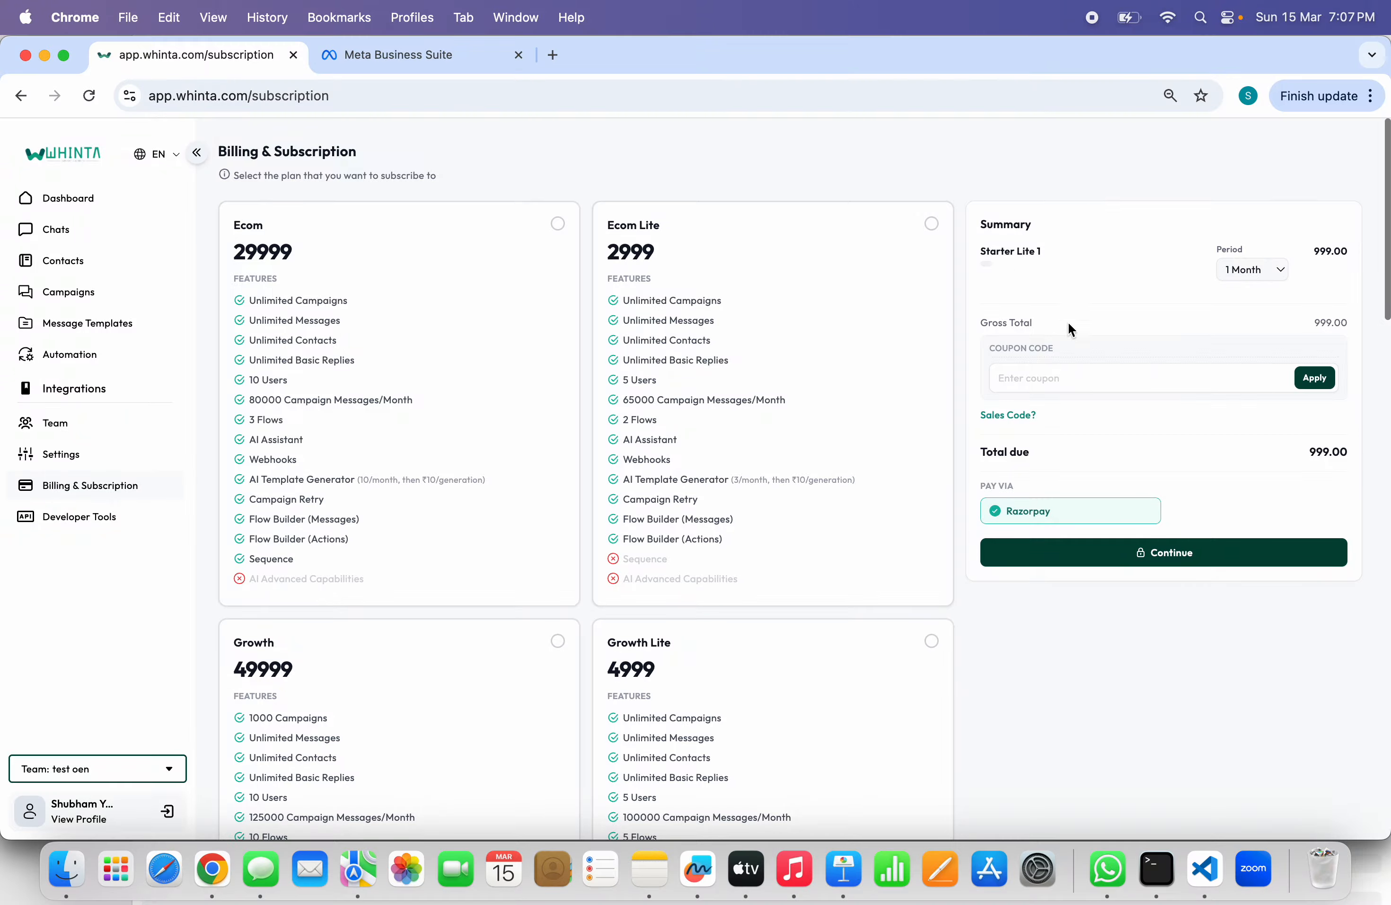
left_click(1272, 269)
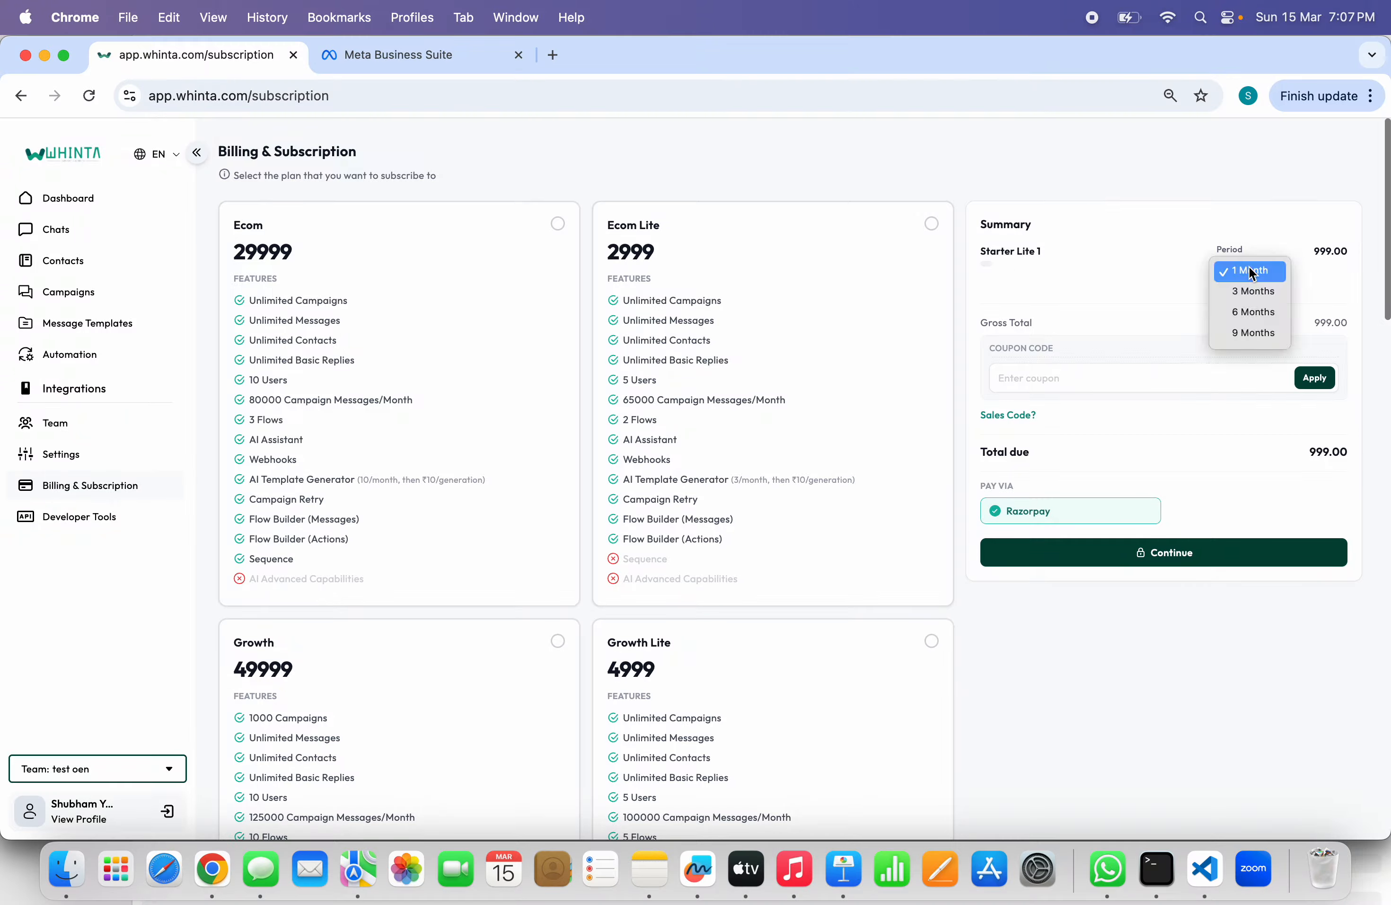
left_click(1257, 295)
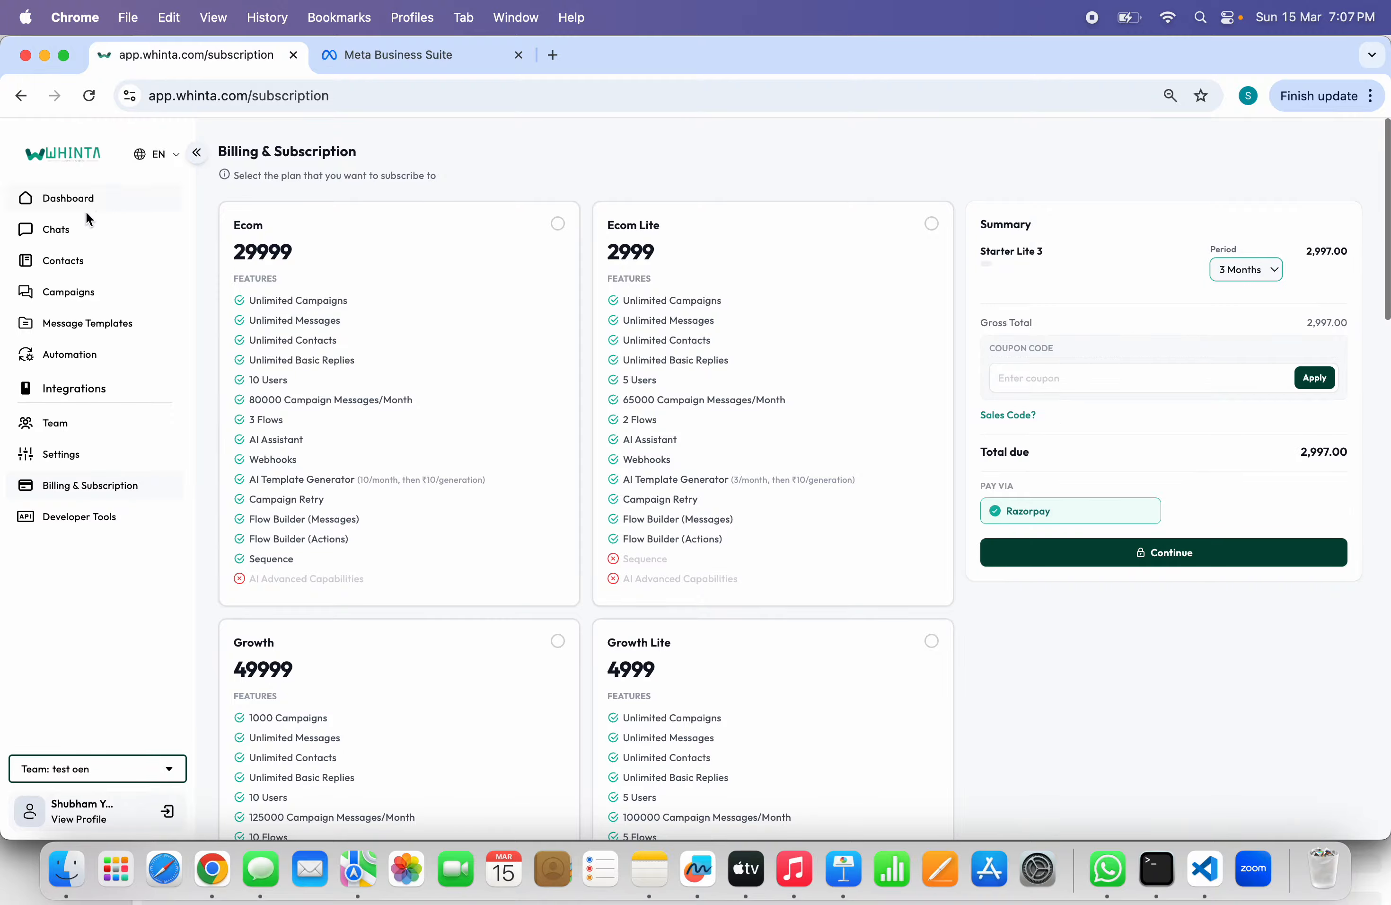
Start the WhatsApp Cloud API setup from the dashboard with Wallet Billing and continue past the Facebook onboarding introduction.
left_click(103, 202)
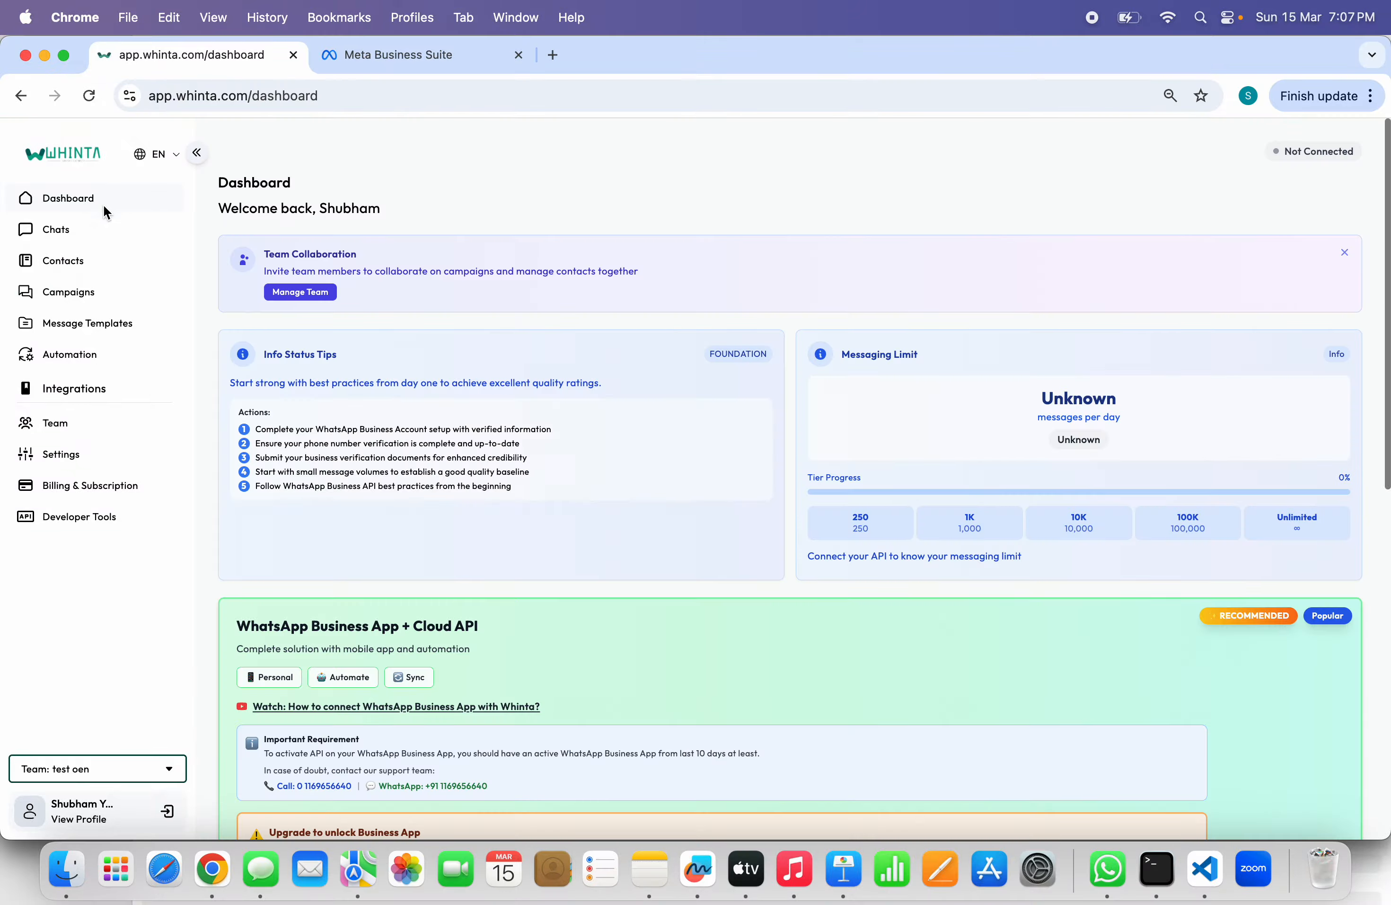
scroll(465, 484, "down", 1)
scroll(464, 484, "down", 10)
scroll(464, 484, "up", 3)
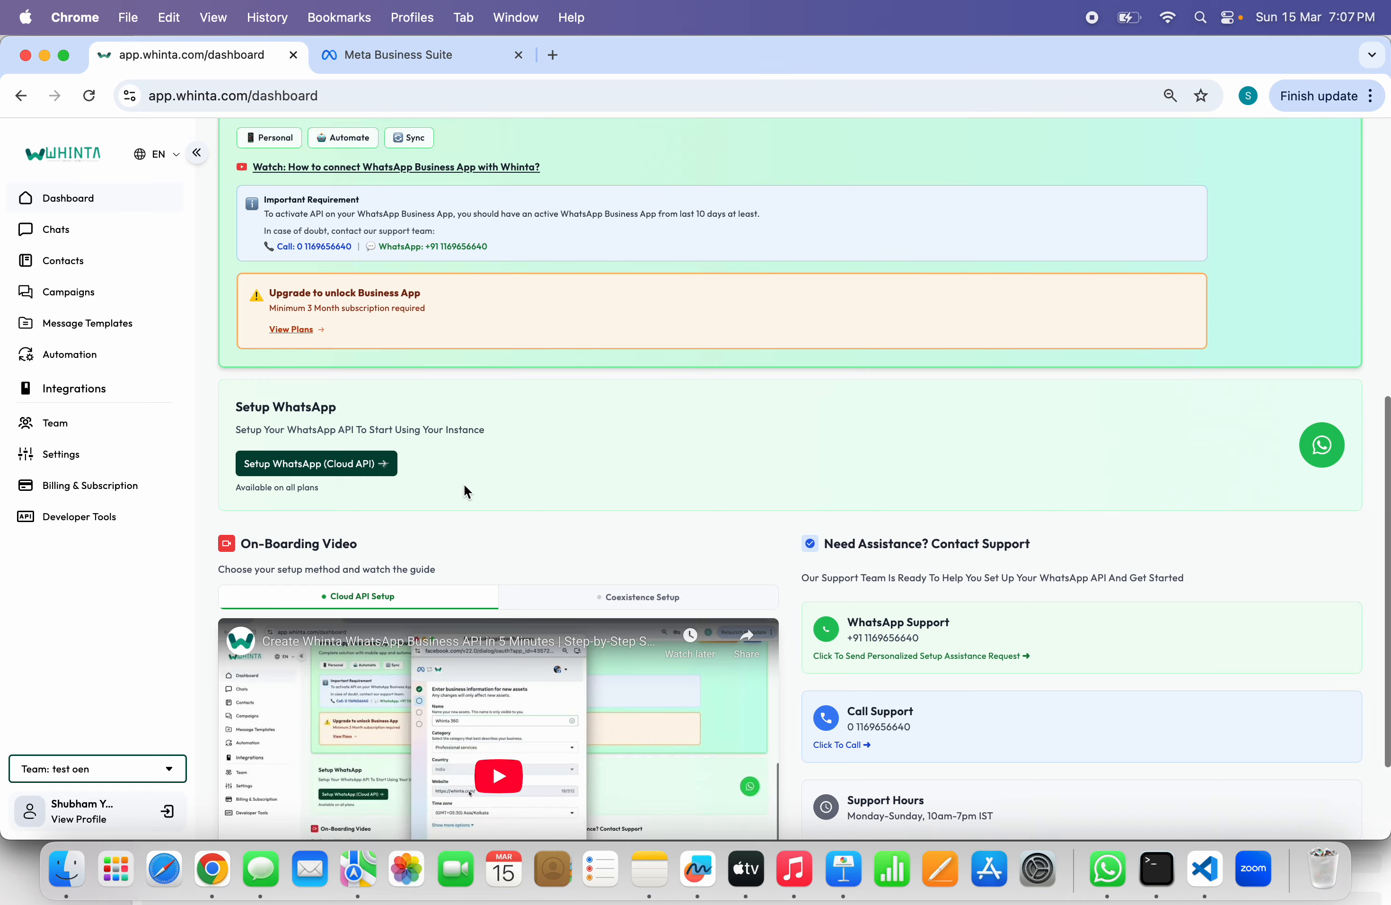
scroll(465, 484, "up", 1)
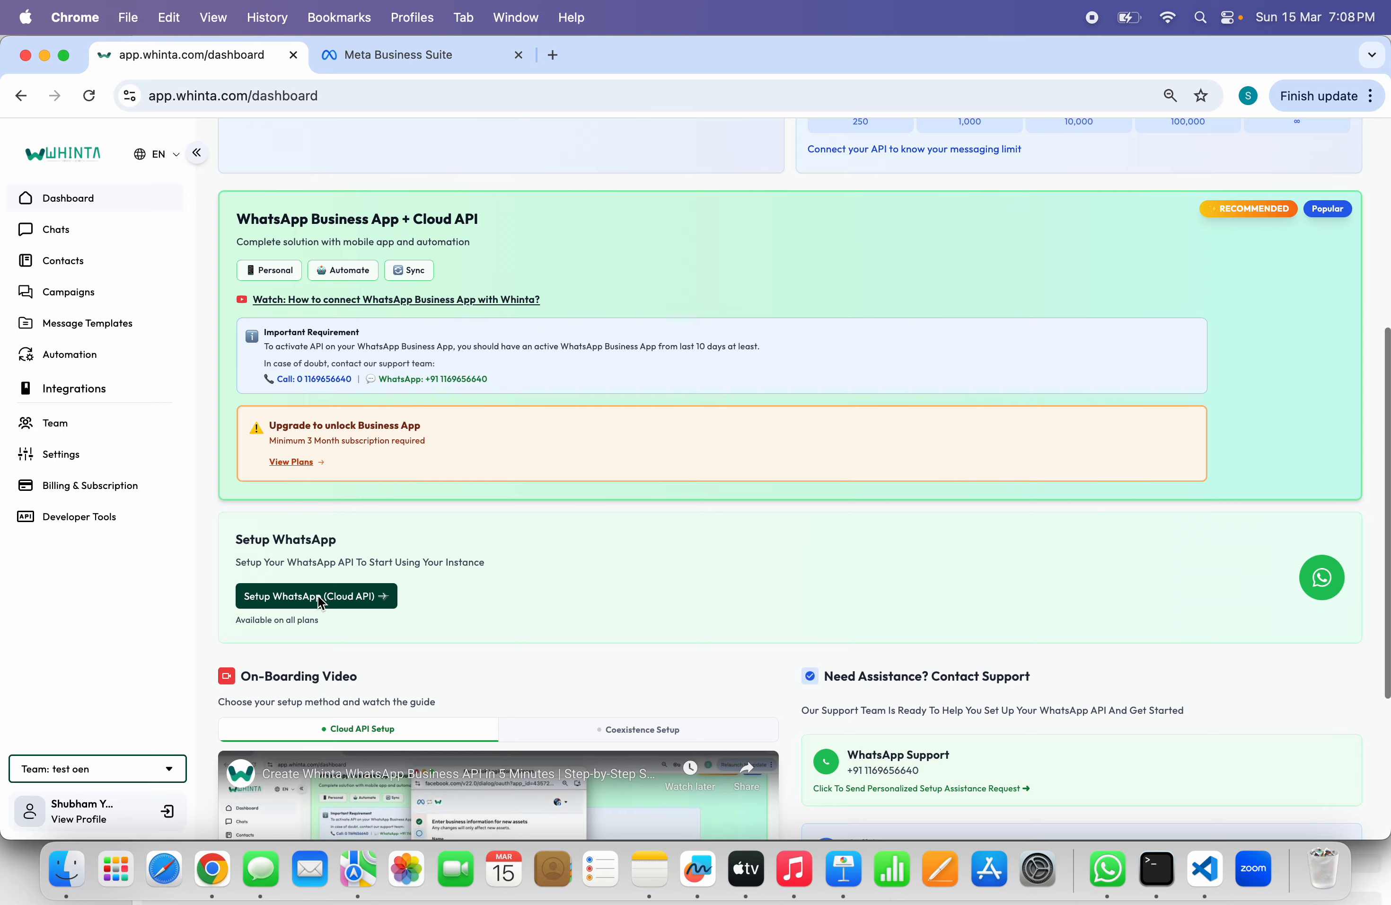
left_click(294, 599)
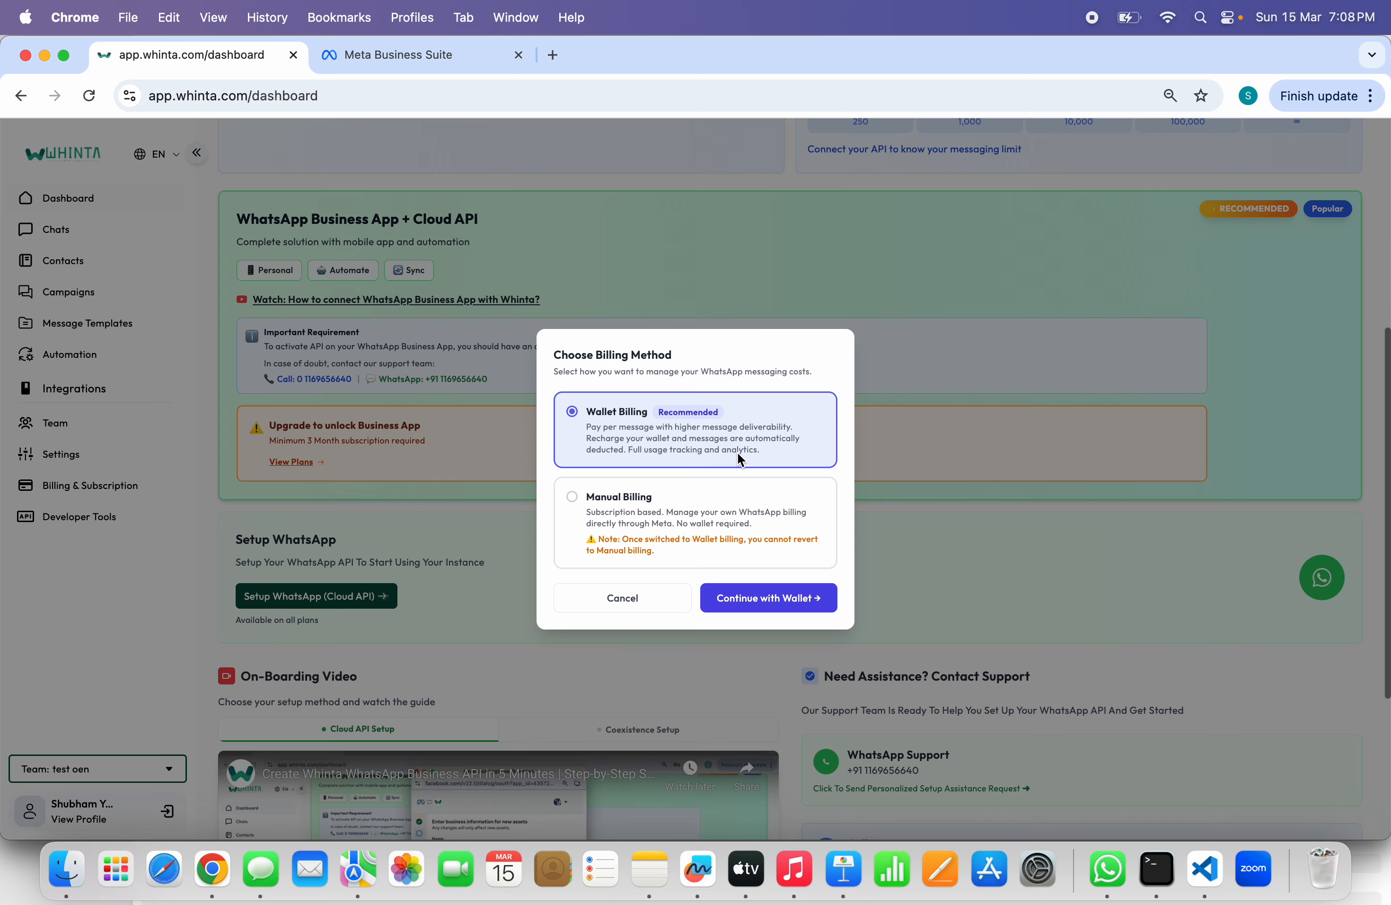
left_click(754, 605)
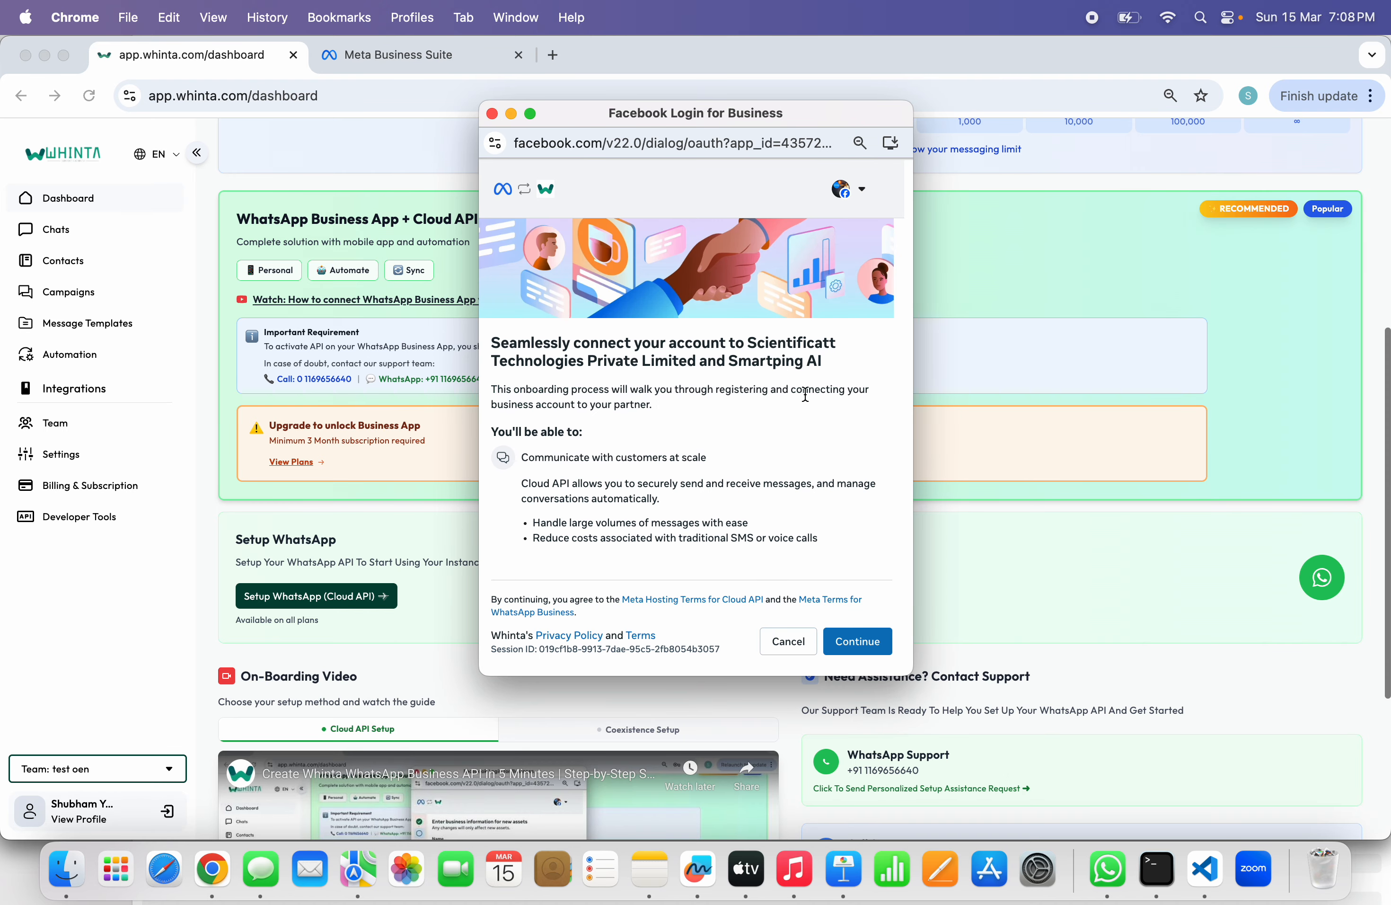
left_click(866, 645)
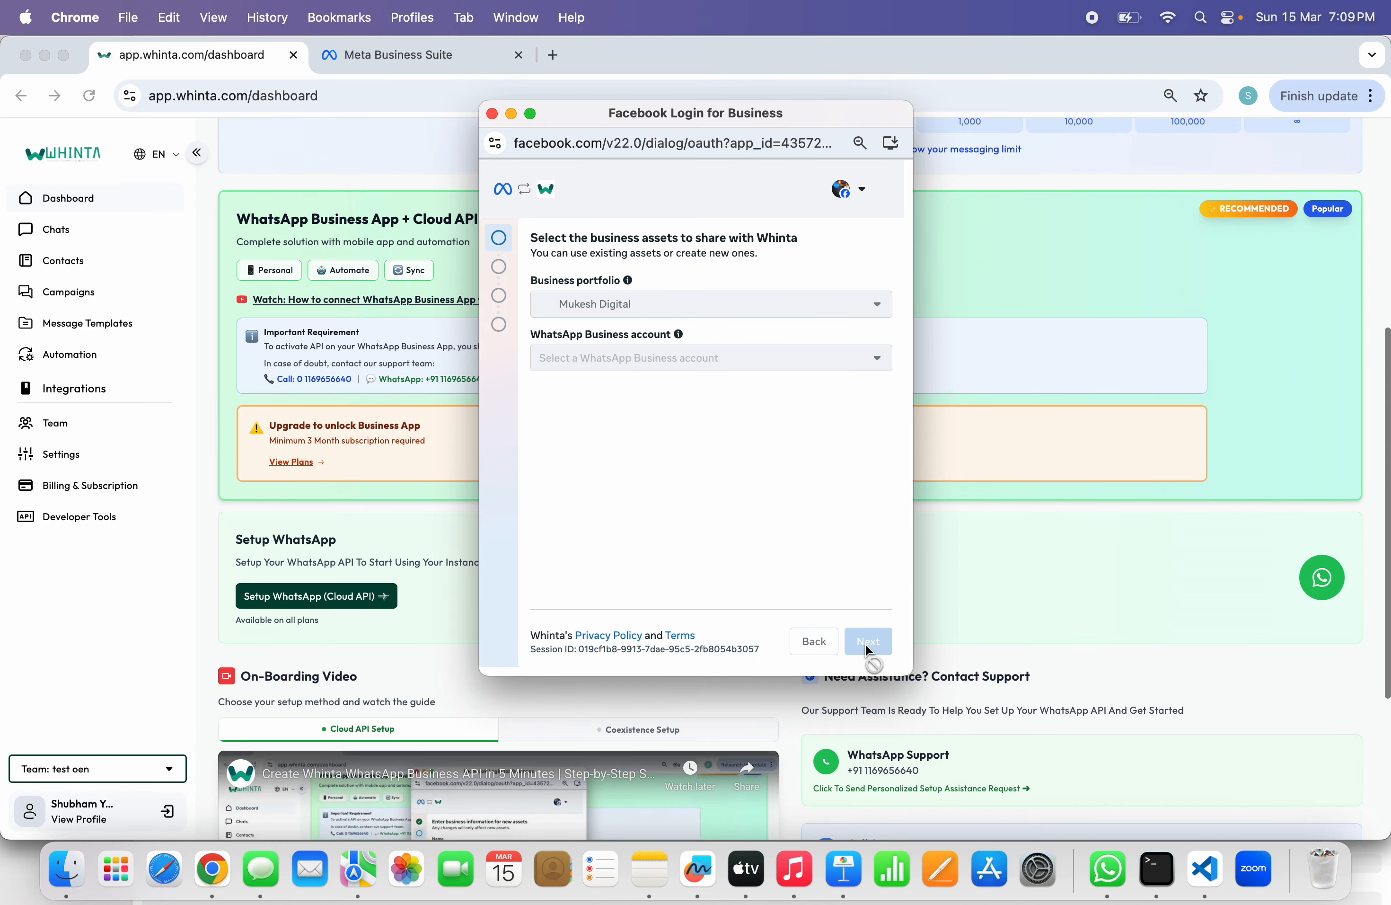
Choose the "Inspire" business portfolio as the one to share with Whinta.
left_click(689, 308)
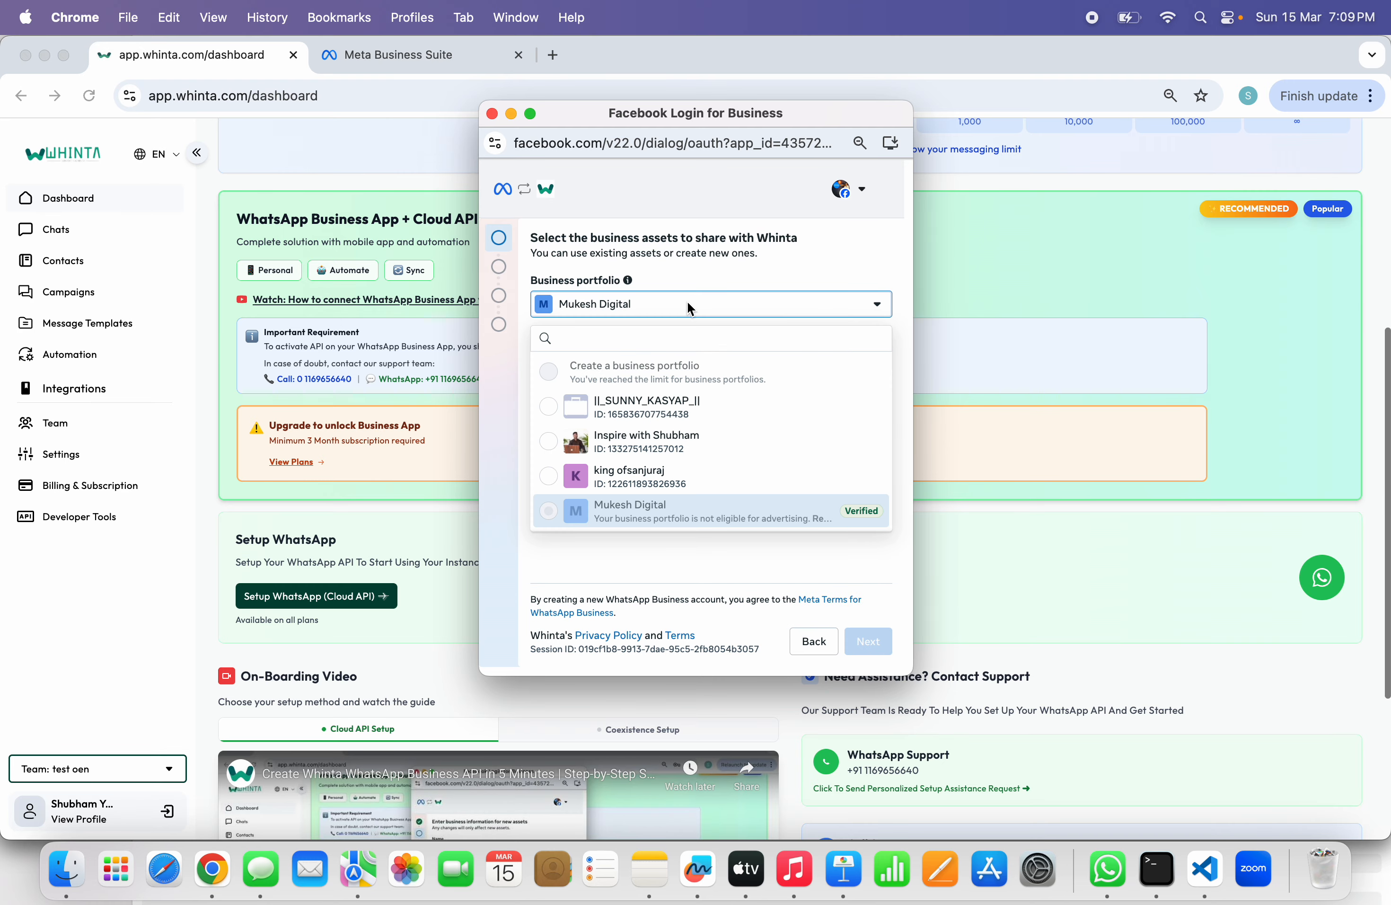
scroll(661, 401, "down", 3)
scroll(661, 402, "up", 3)
scroll(634, 492, "down", 5)
scroll(699, 453, "up", 5)
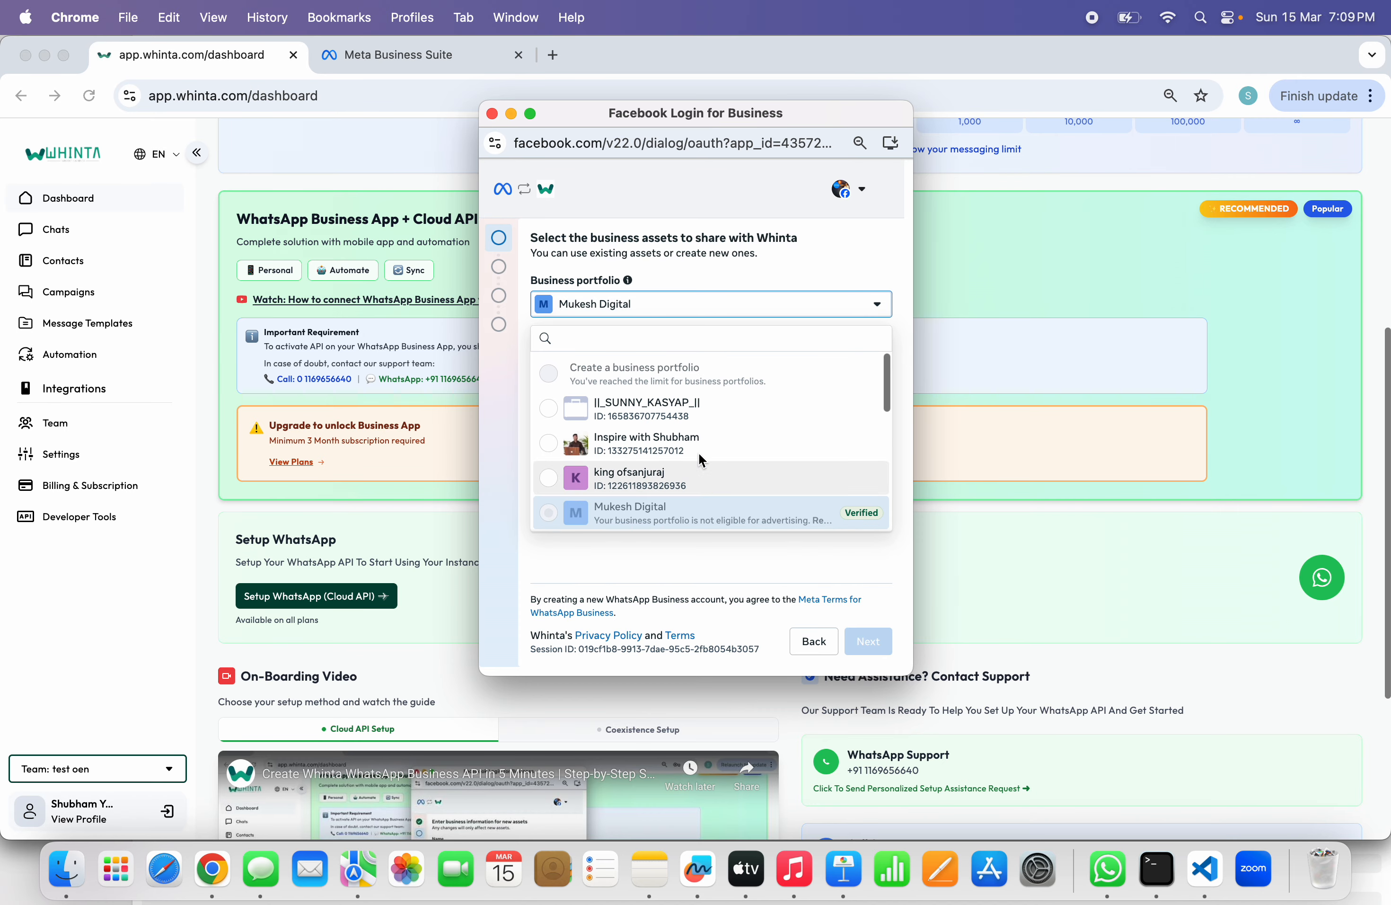
left_click(600, 446)
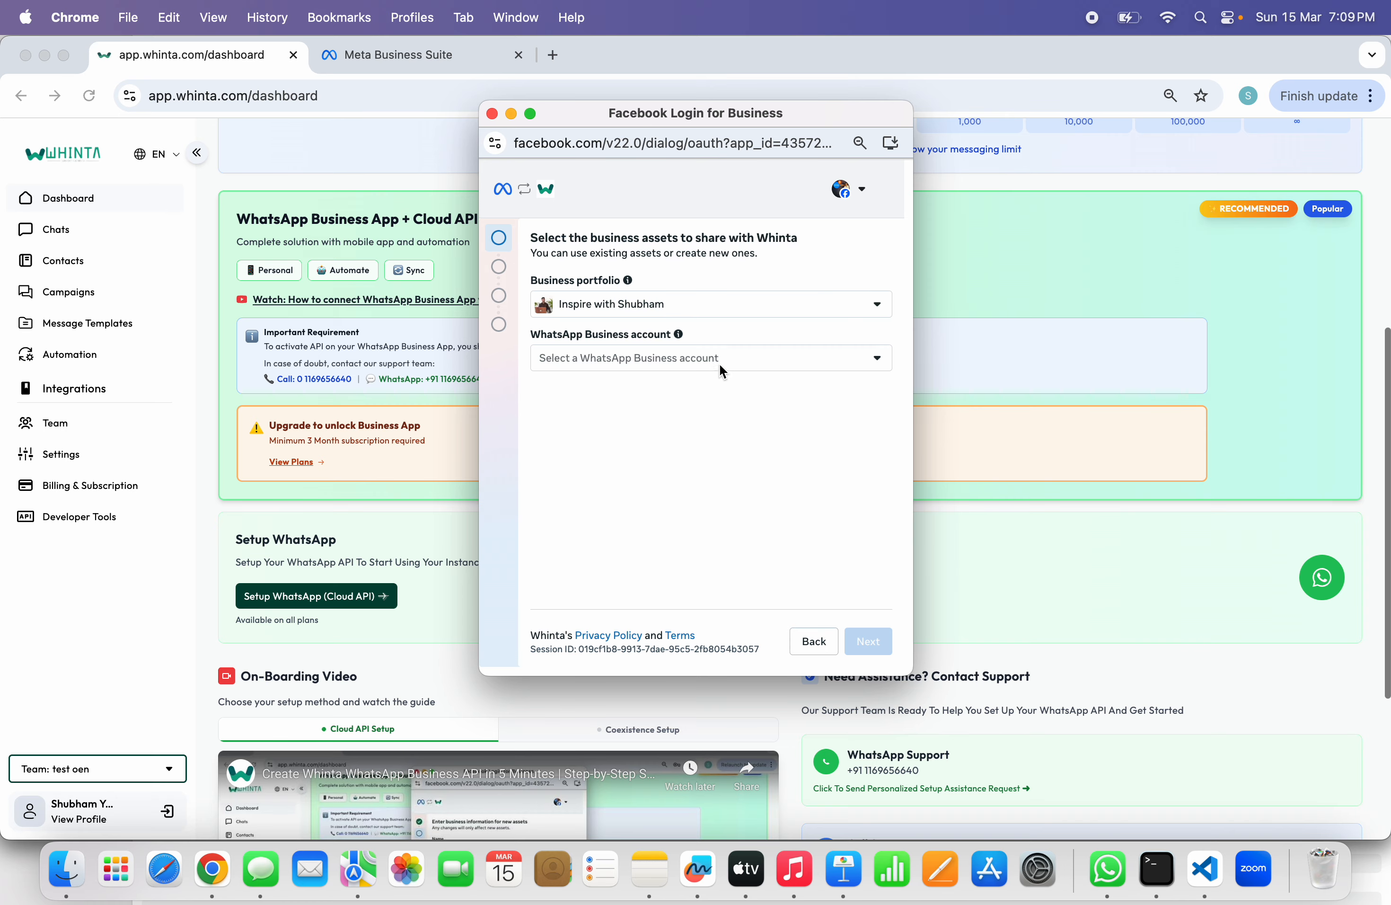
Select the first existing WhatsApp Business account of the portfolio and proceed to the phone number stage.
left_click(681, 356)
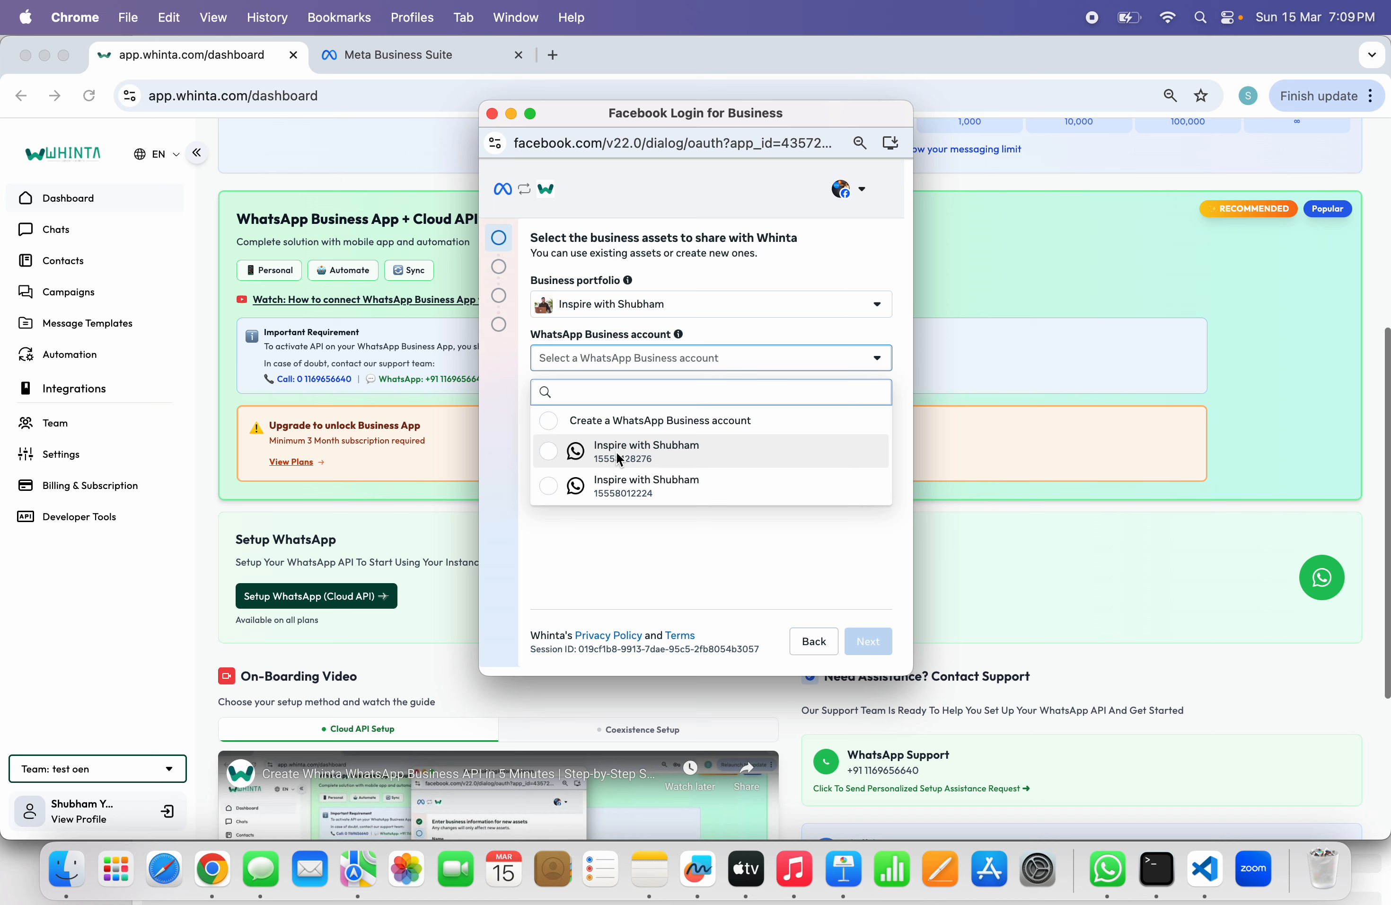
left_click(559, 458)
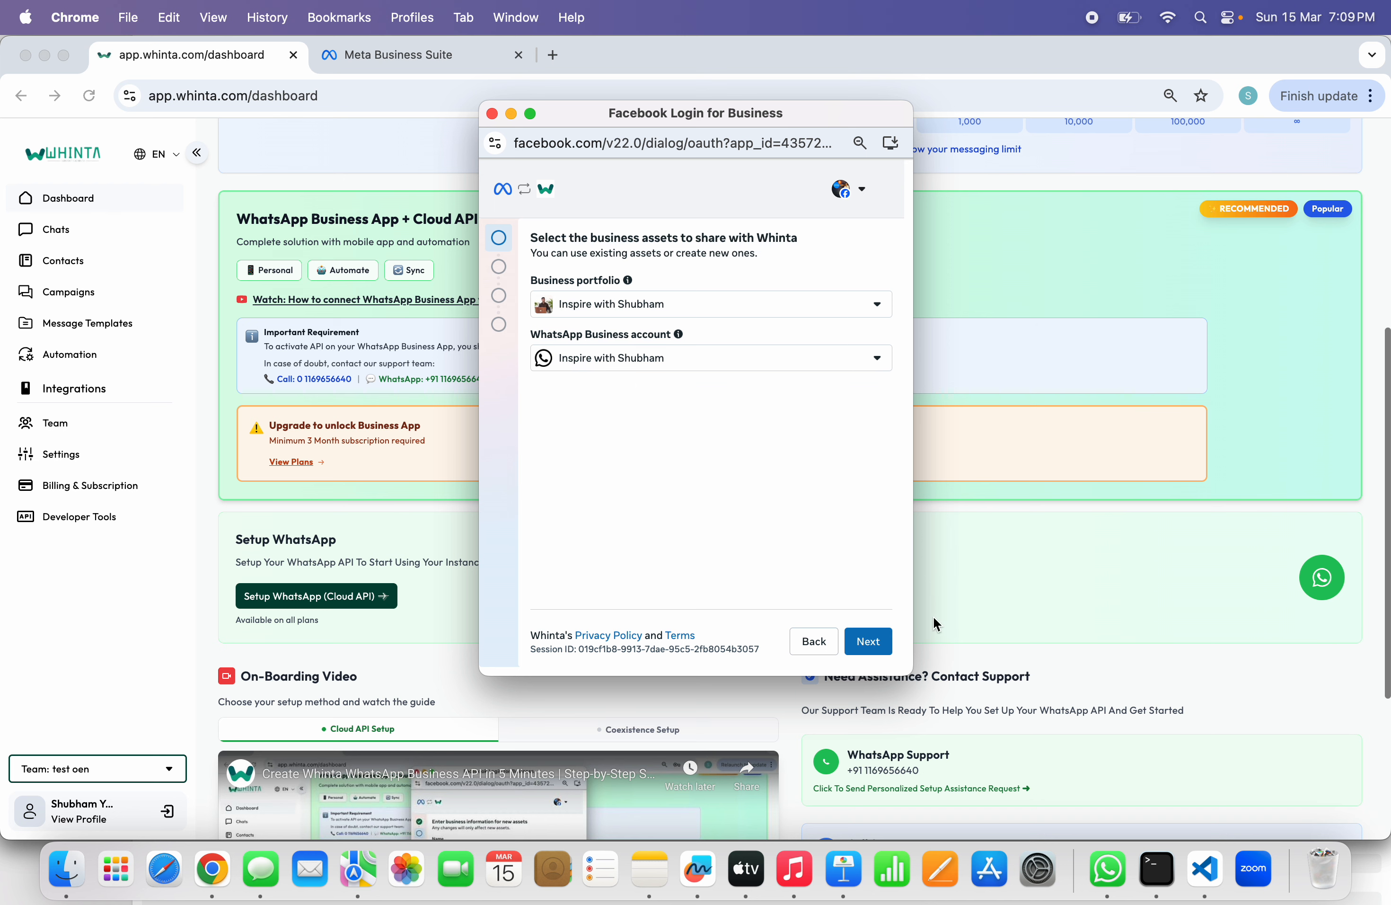
left_click(863, 652)
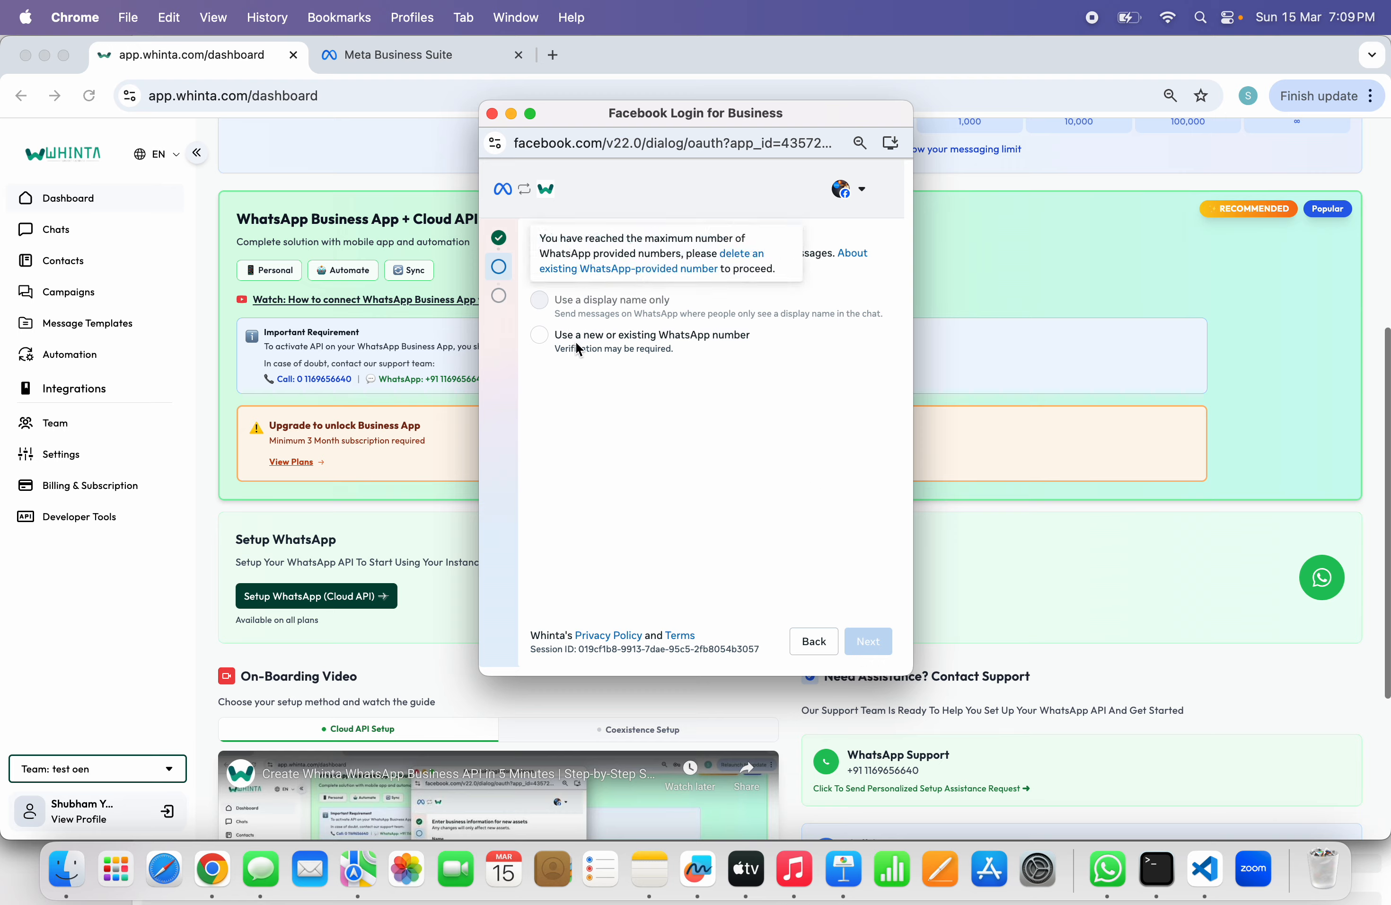
Use the already registered WhatsApp number for the connection and confirm Whinta's access to the business and its WhatsApp account.
mouse_move(626, 300)
left_click(549, 339)
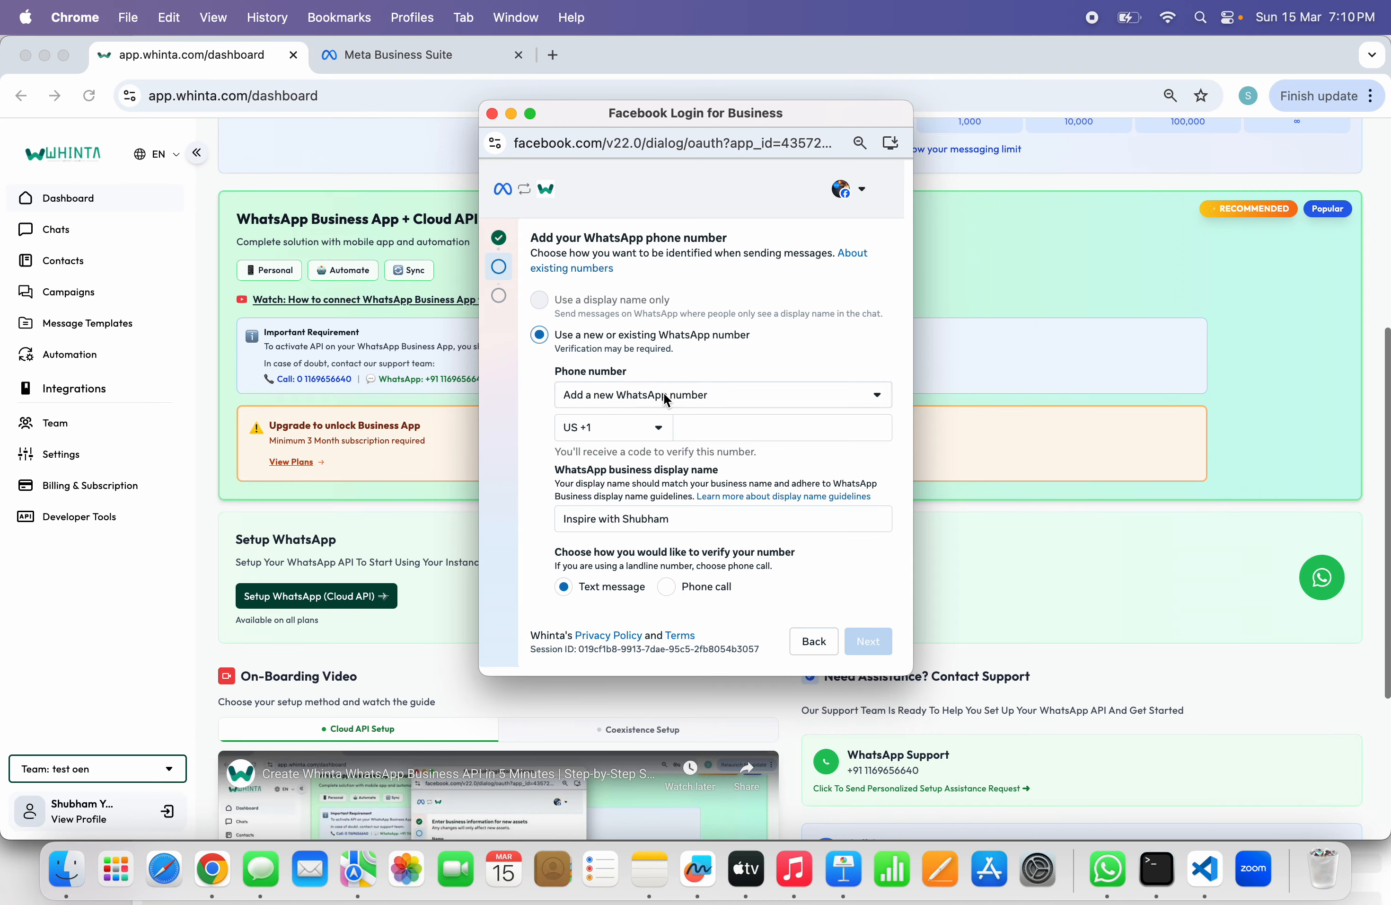
left_click(645, 394)
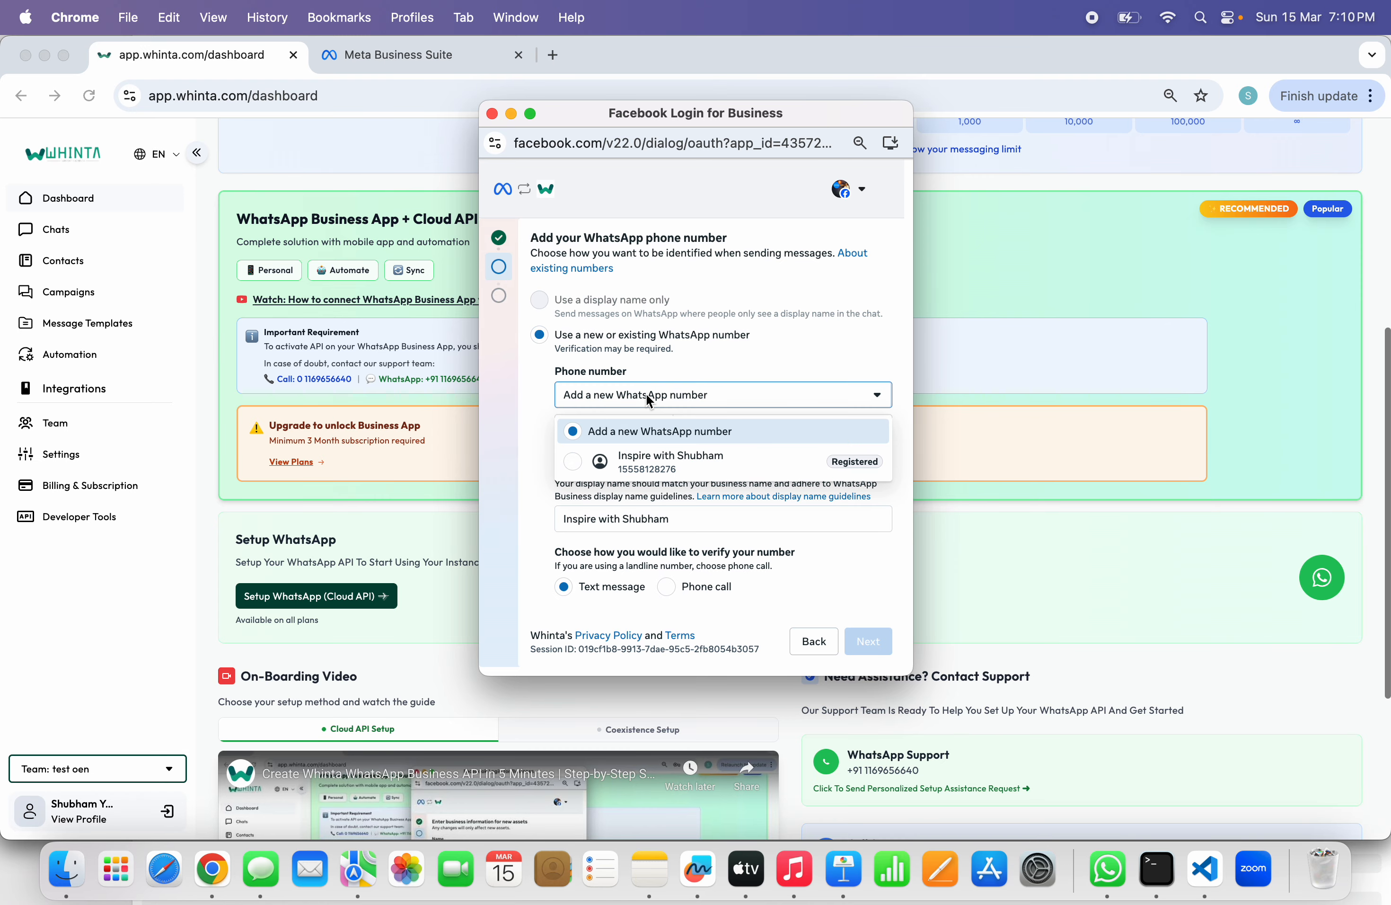
left_click(654, 470)
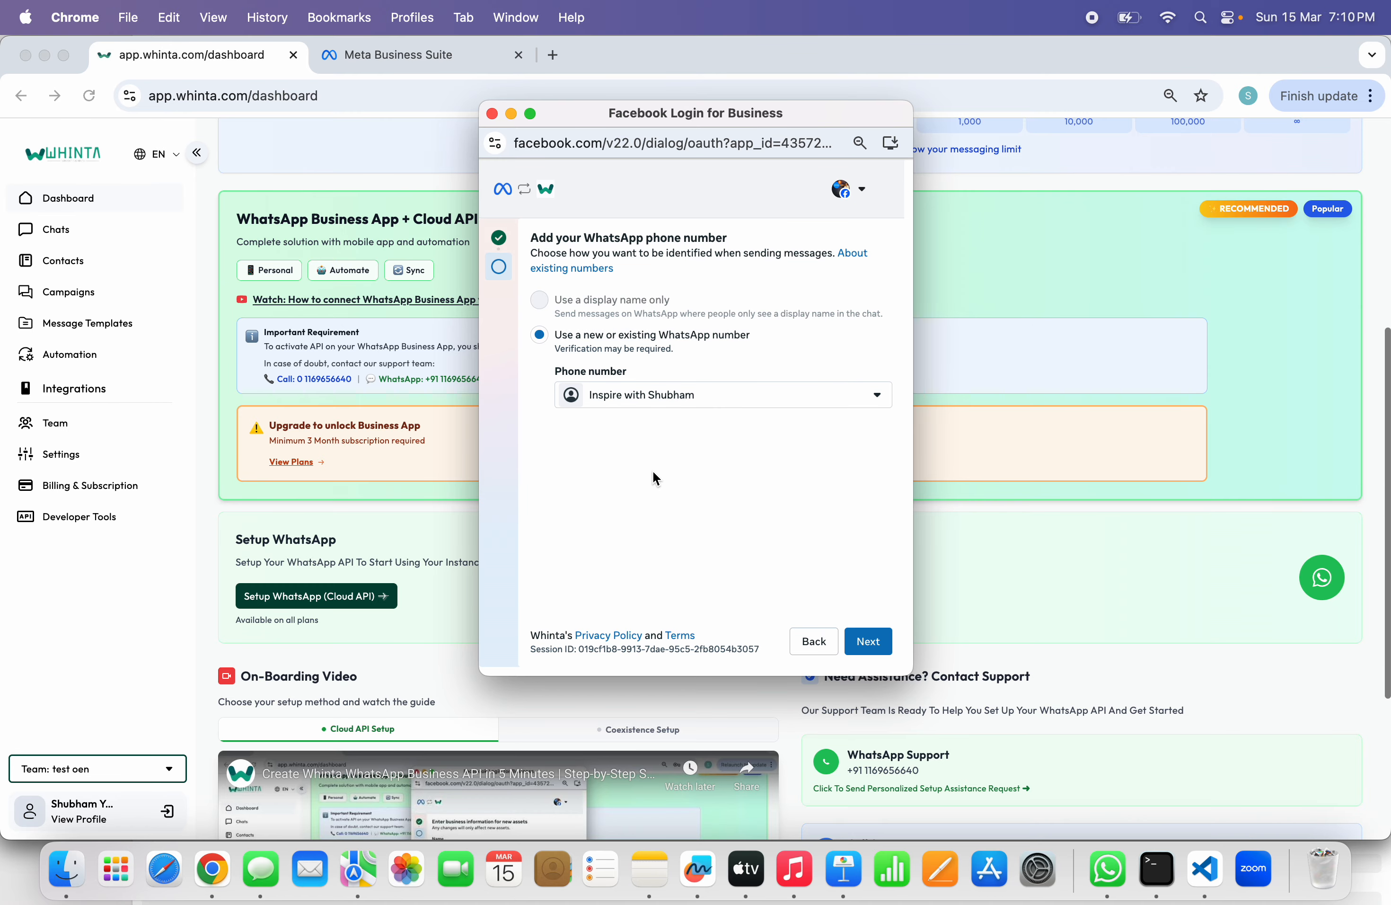
left_click(868, 641)
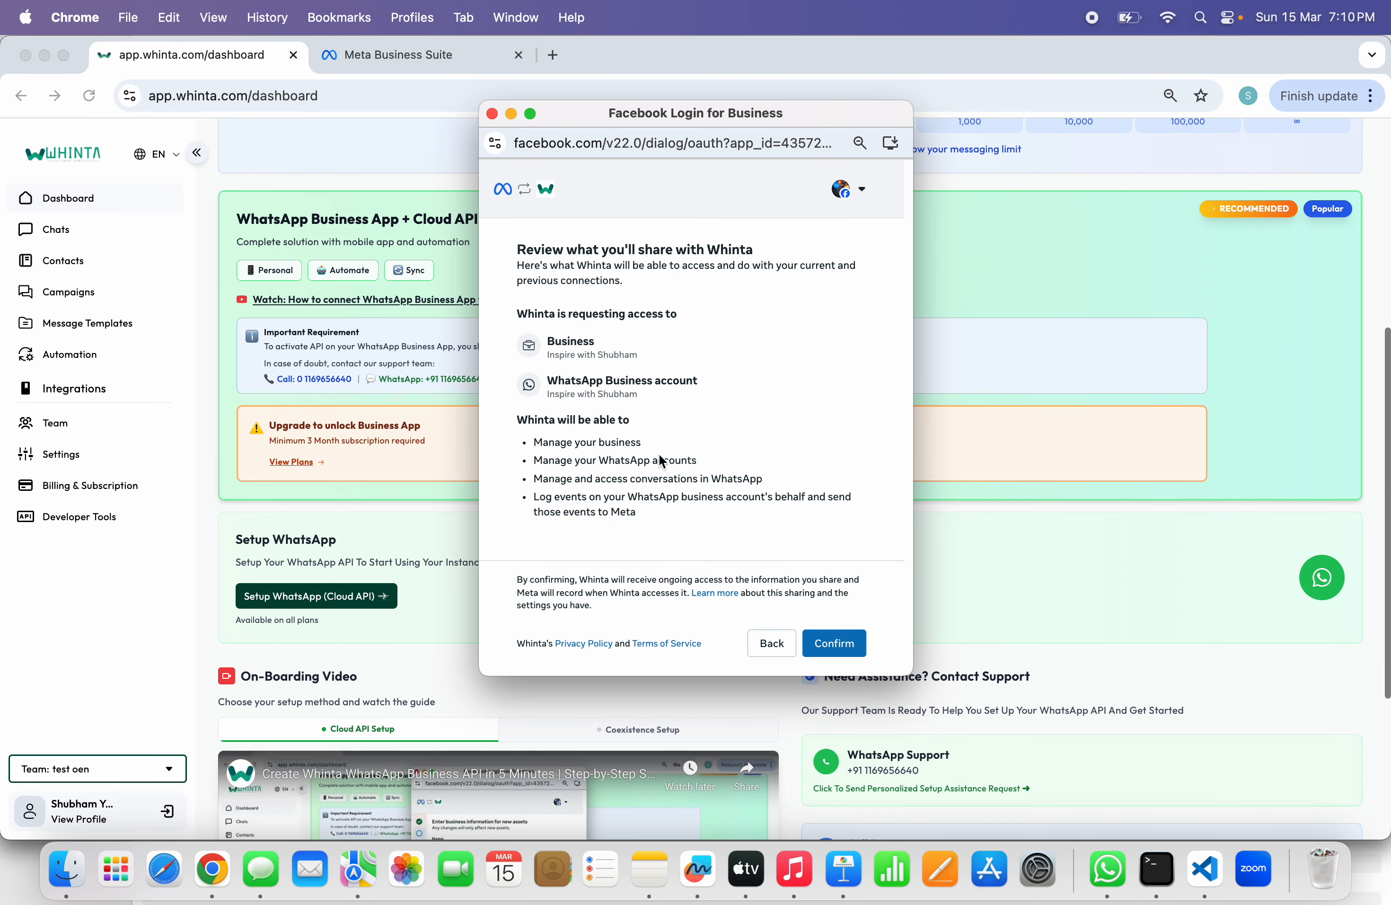
left_click(835, 637)
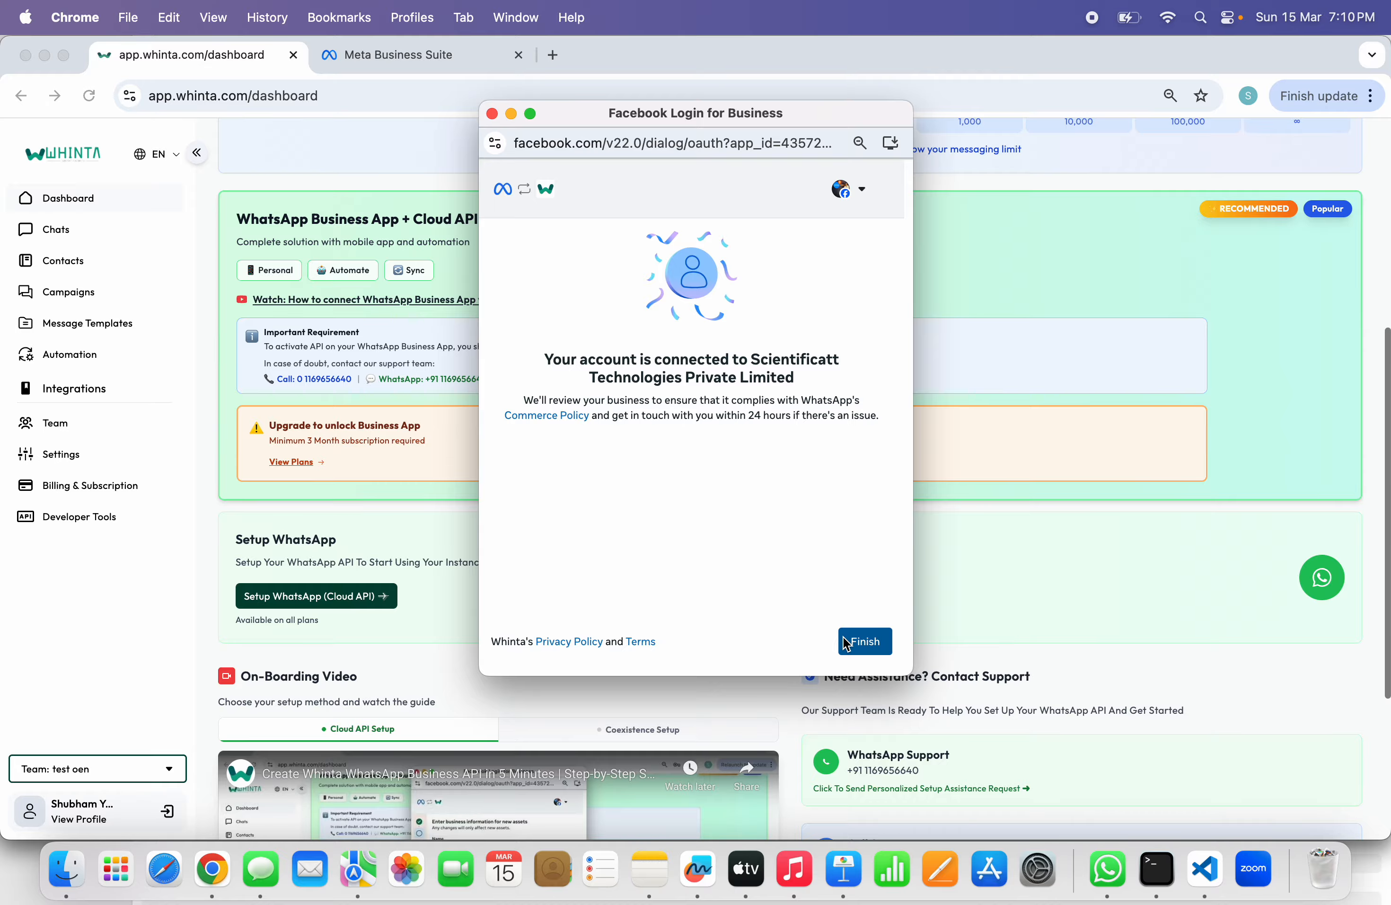
Finish the Facebook account connection and review the connected number's details and business profile fields in the WhatsApp settings.
left_click(858, 644)
left_click(878, 639)
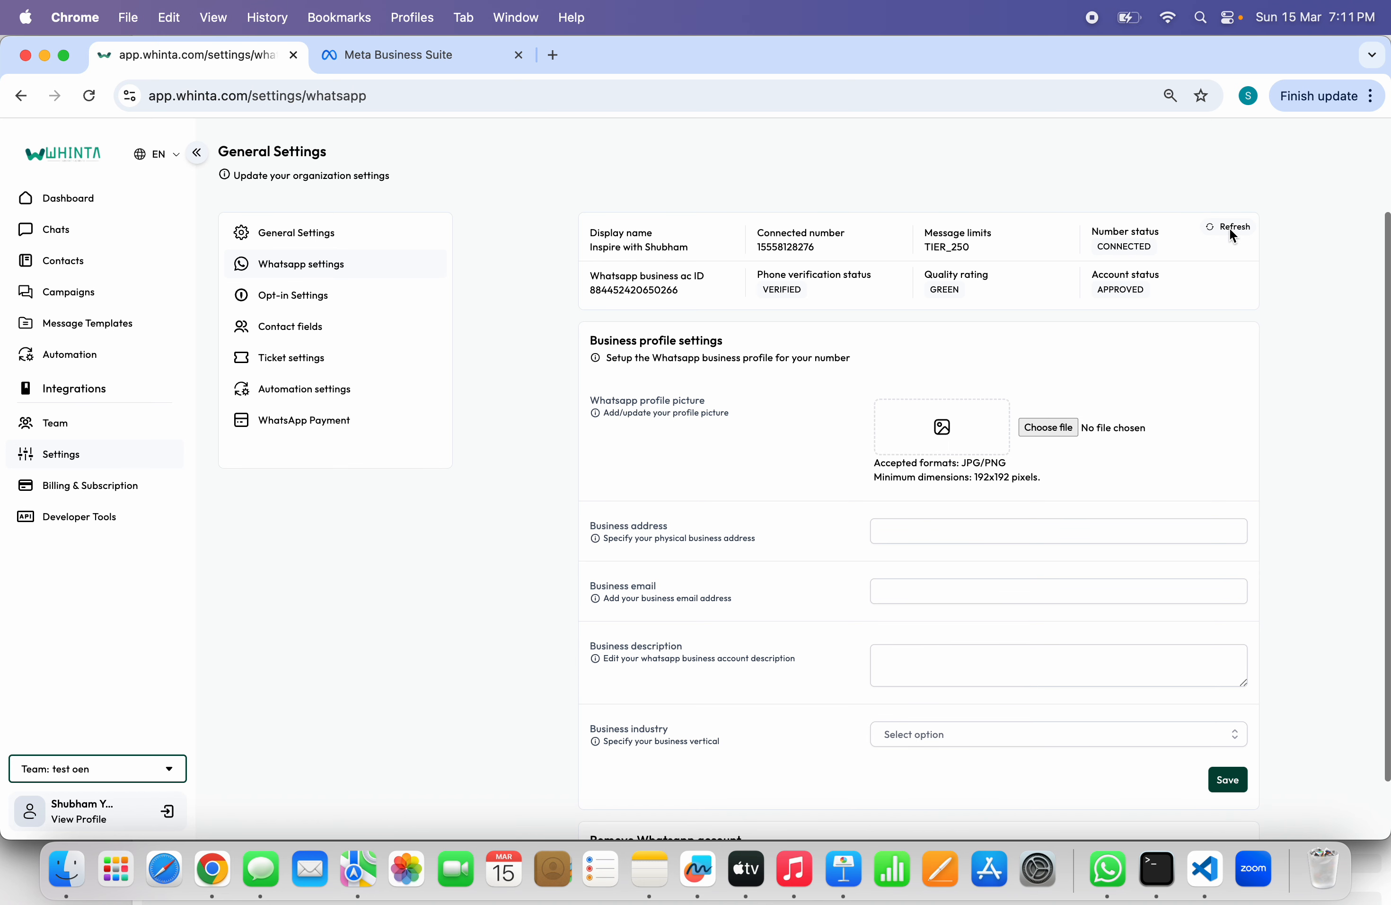
scroll(949, 306, "down", 3)
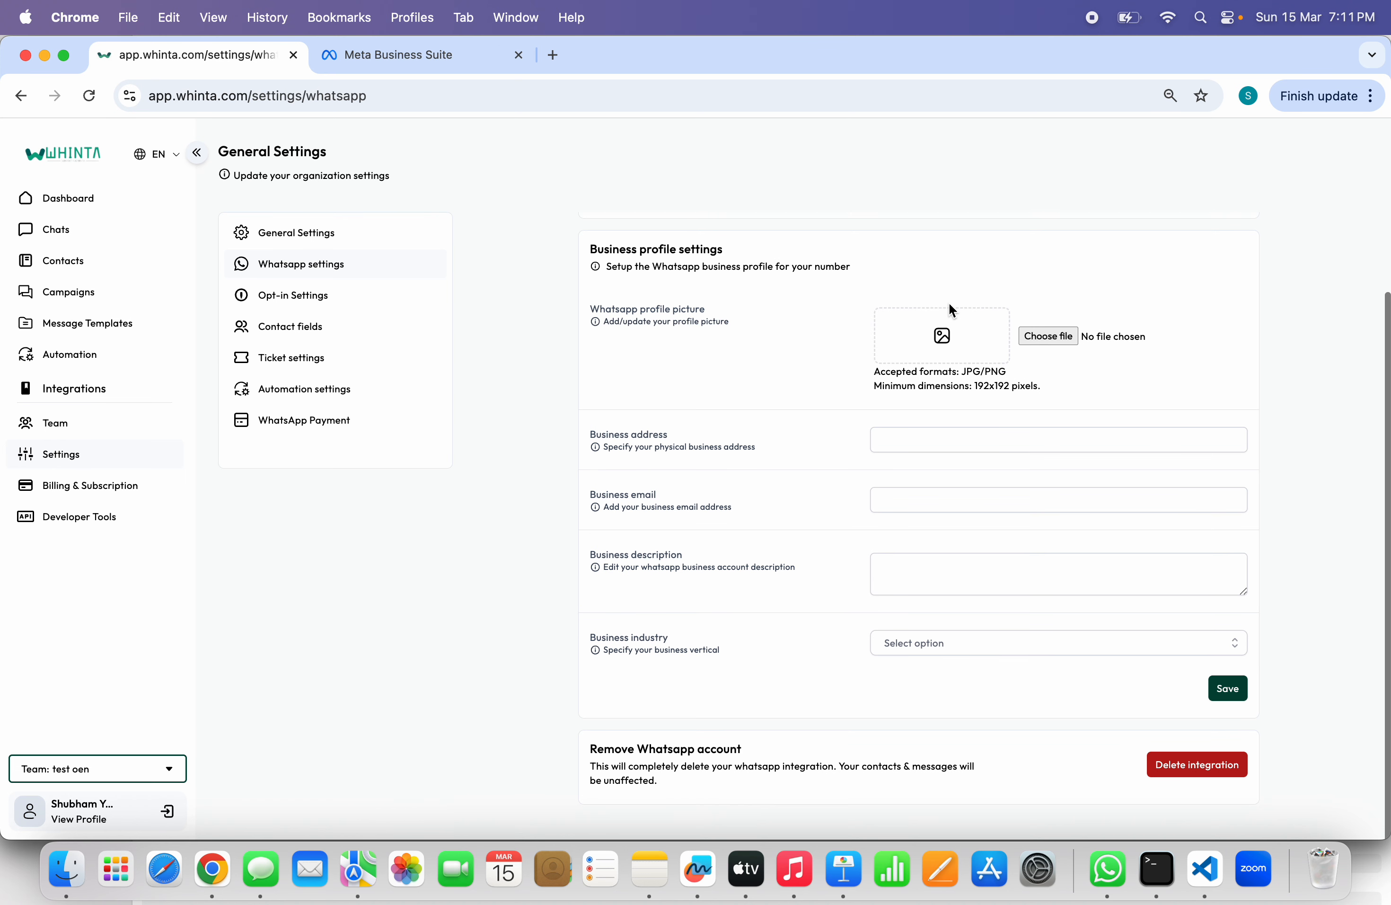
scroll(950, 305, "up", 4)
scroll(953, 310, "down", 1)
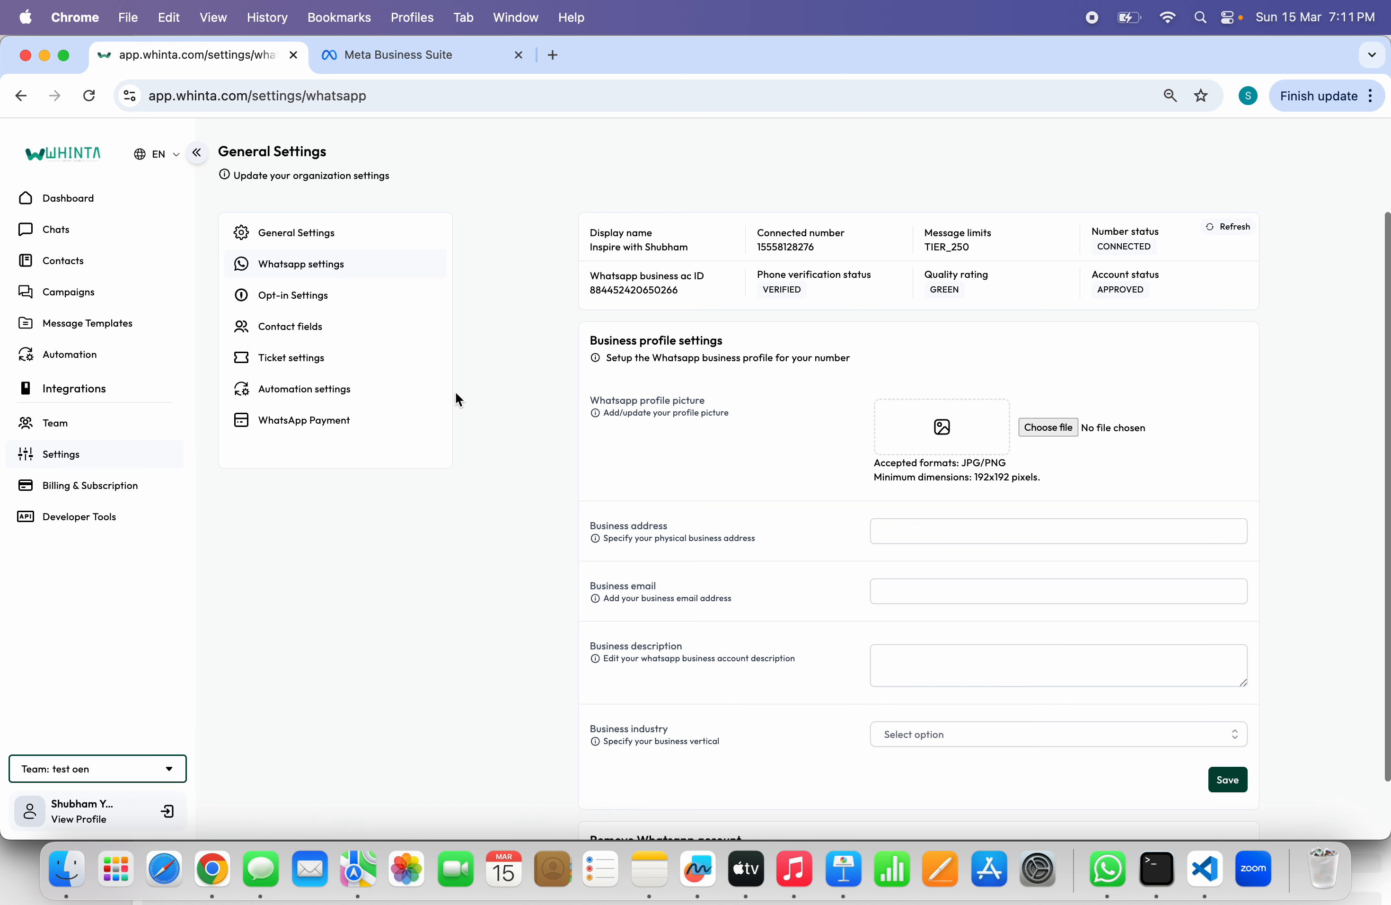
Examine the messaging wallet's balance and recharge notice in the team's billing and subscription information.
left_click(76, 487)
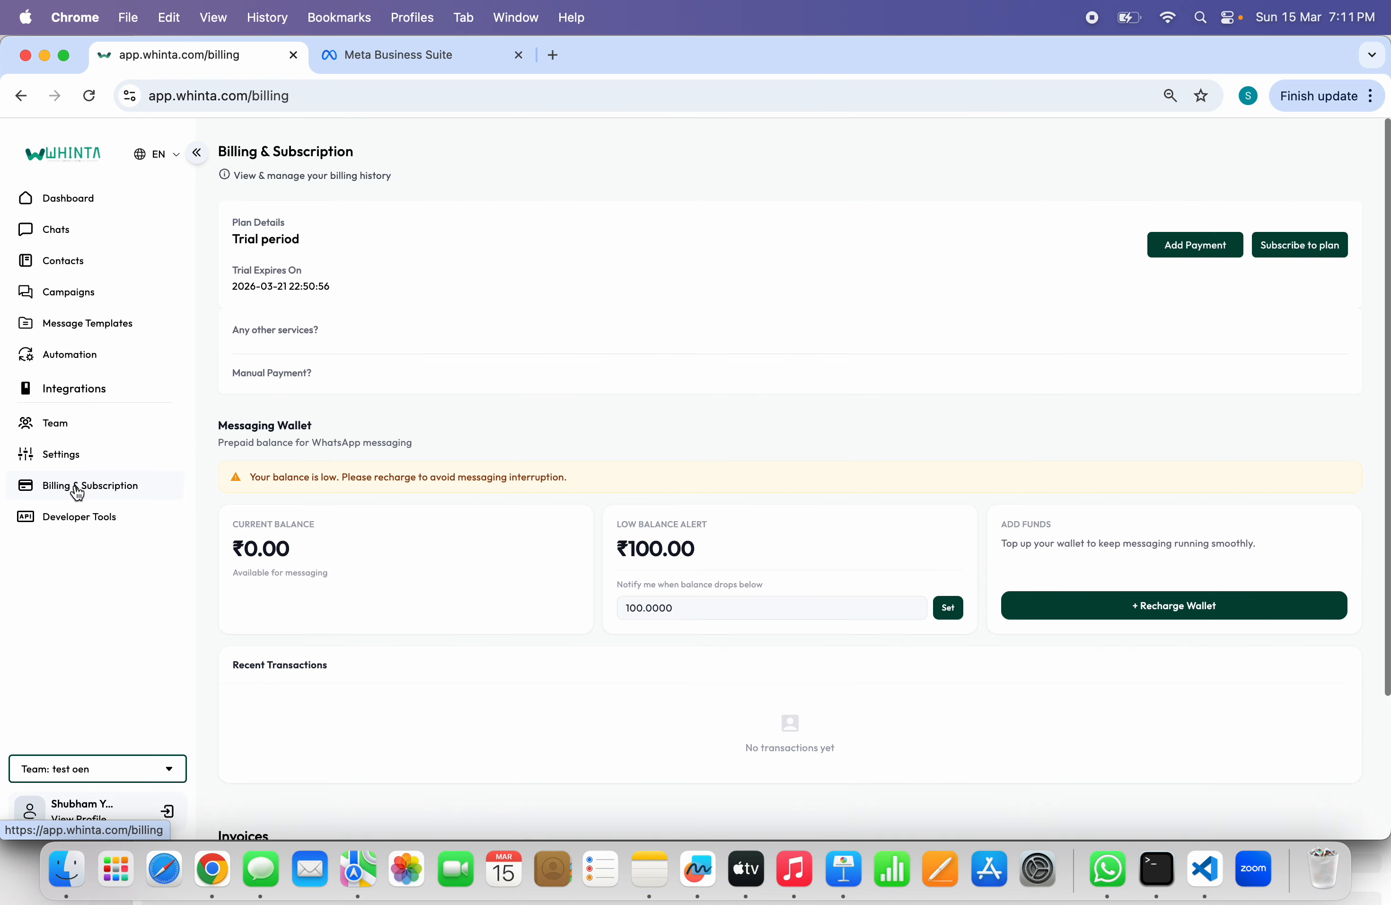
scroll(472, 475, "down", 5)
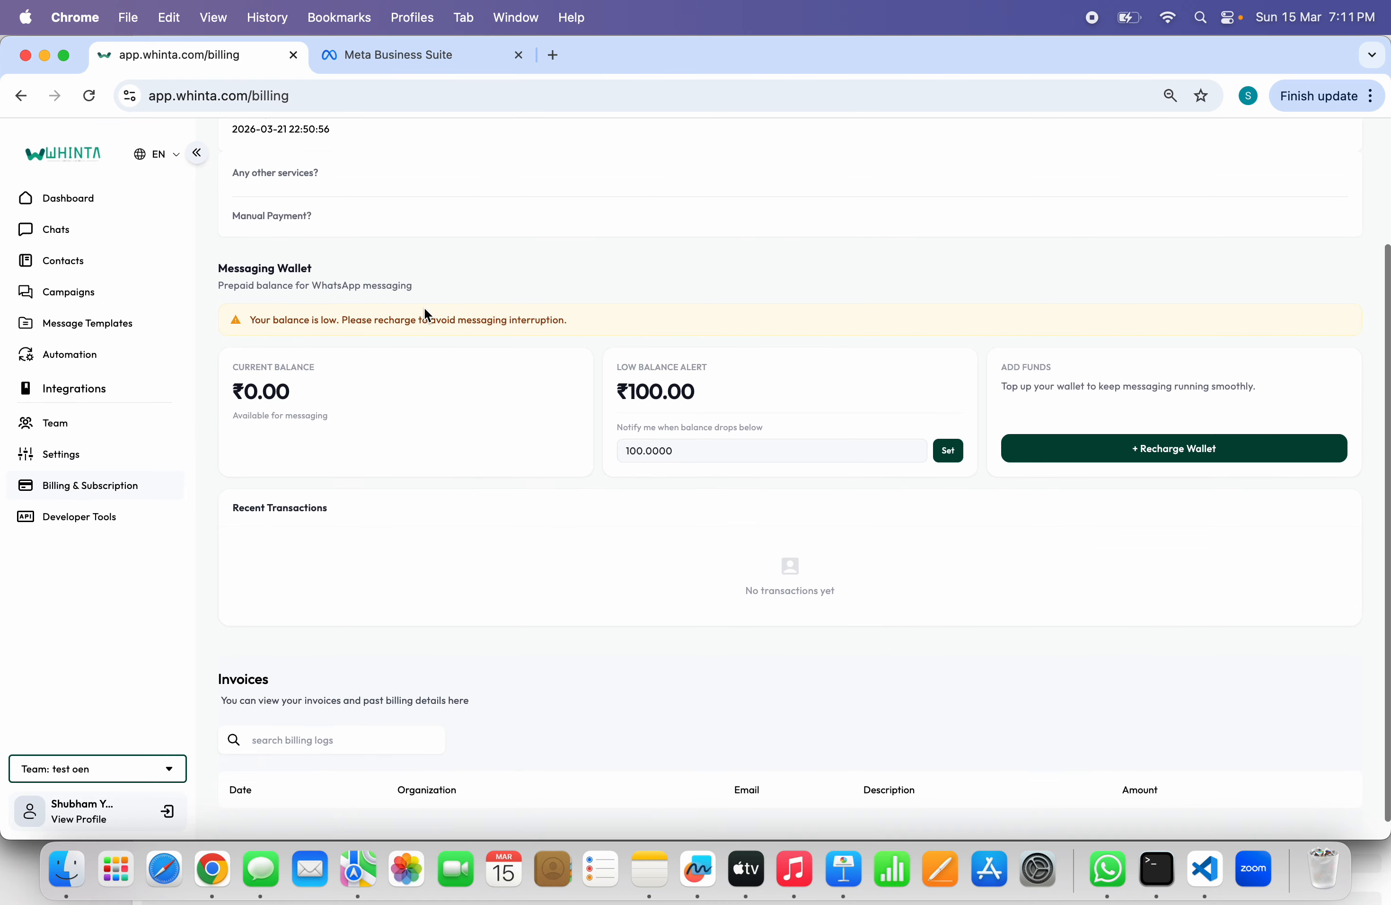
triple_click(266, 274)
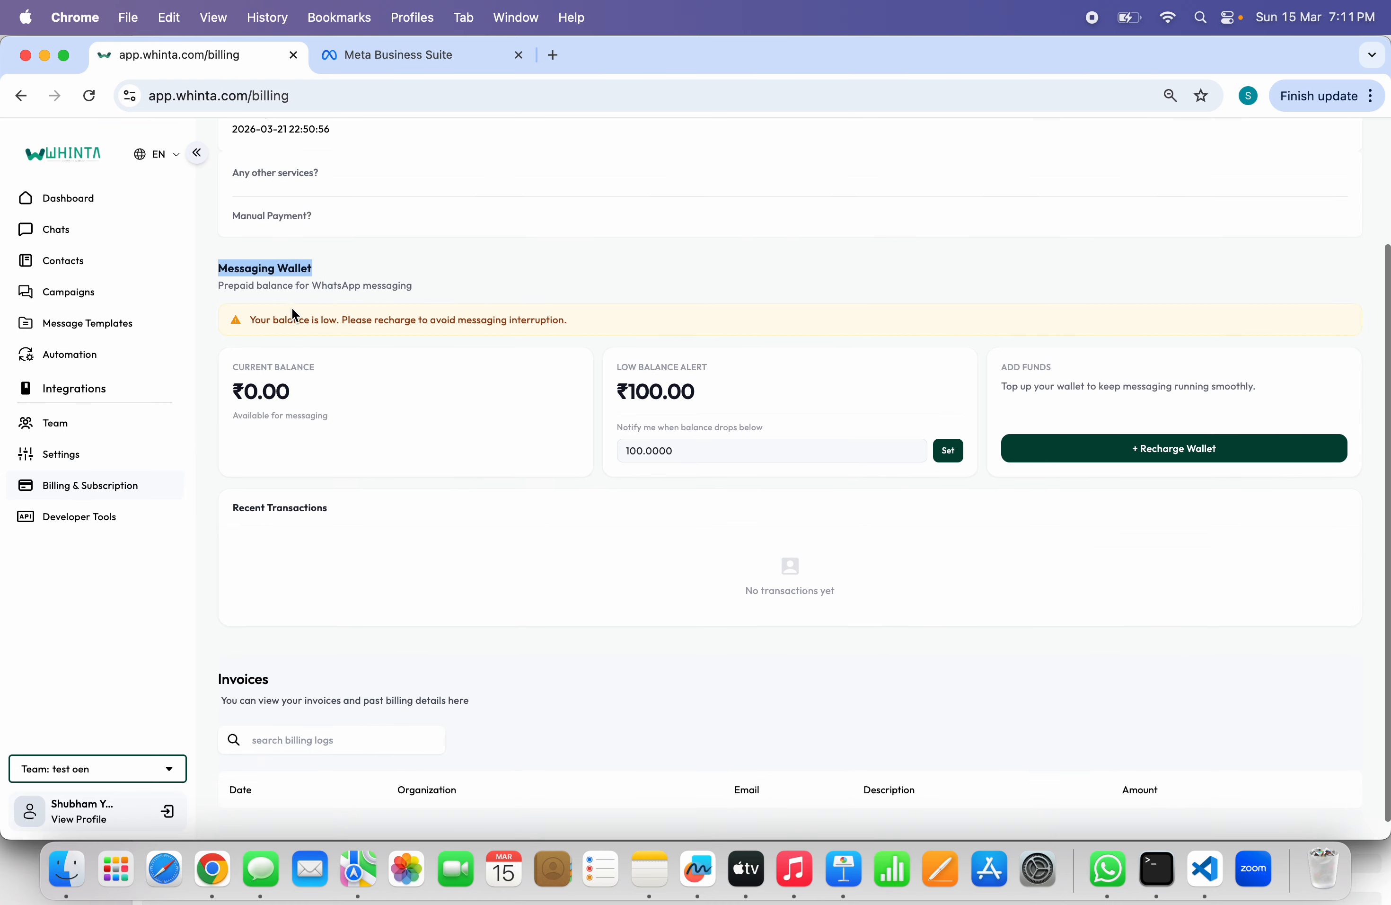
left_click_drag(261, 320, 484, 334)
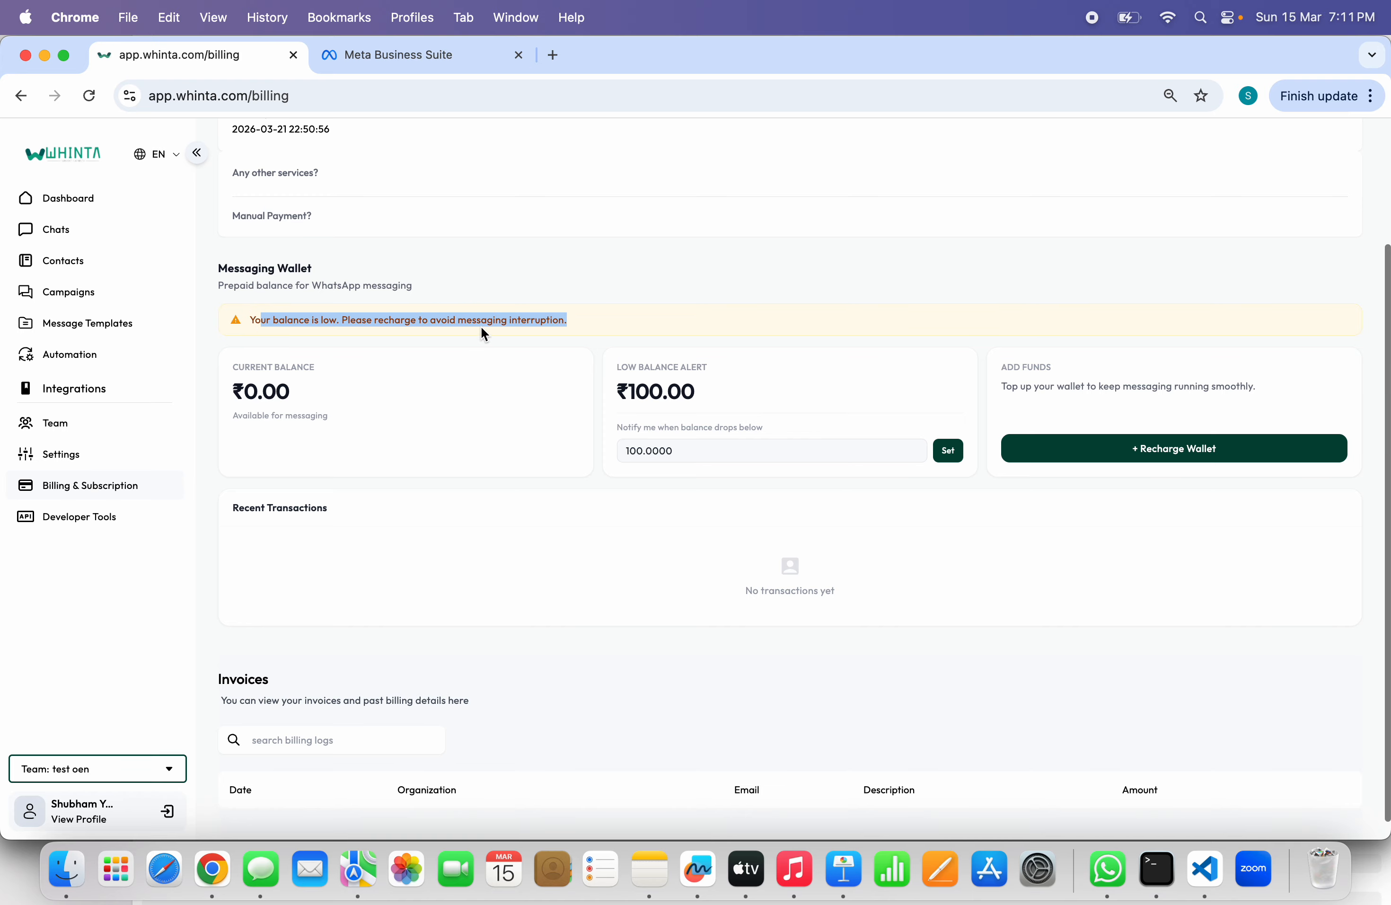
left_click(485, 333)
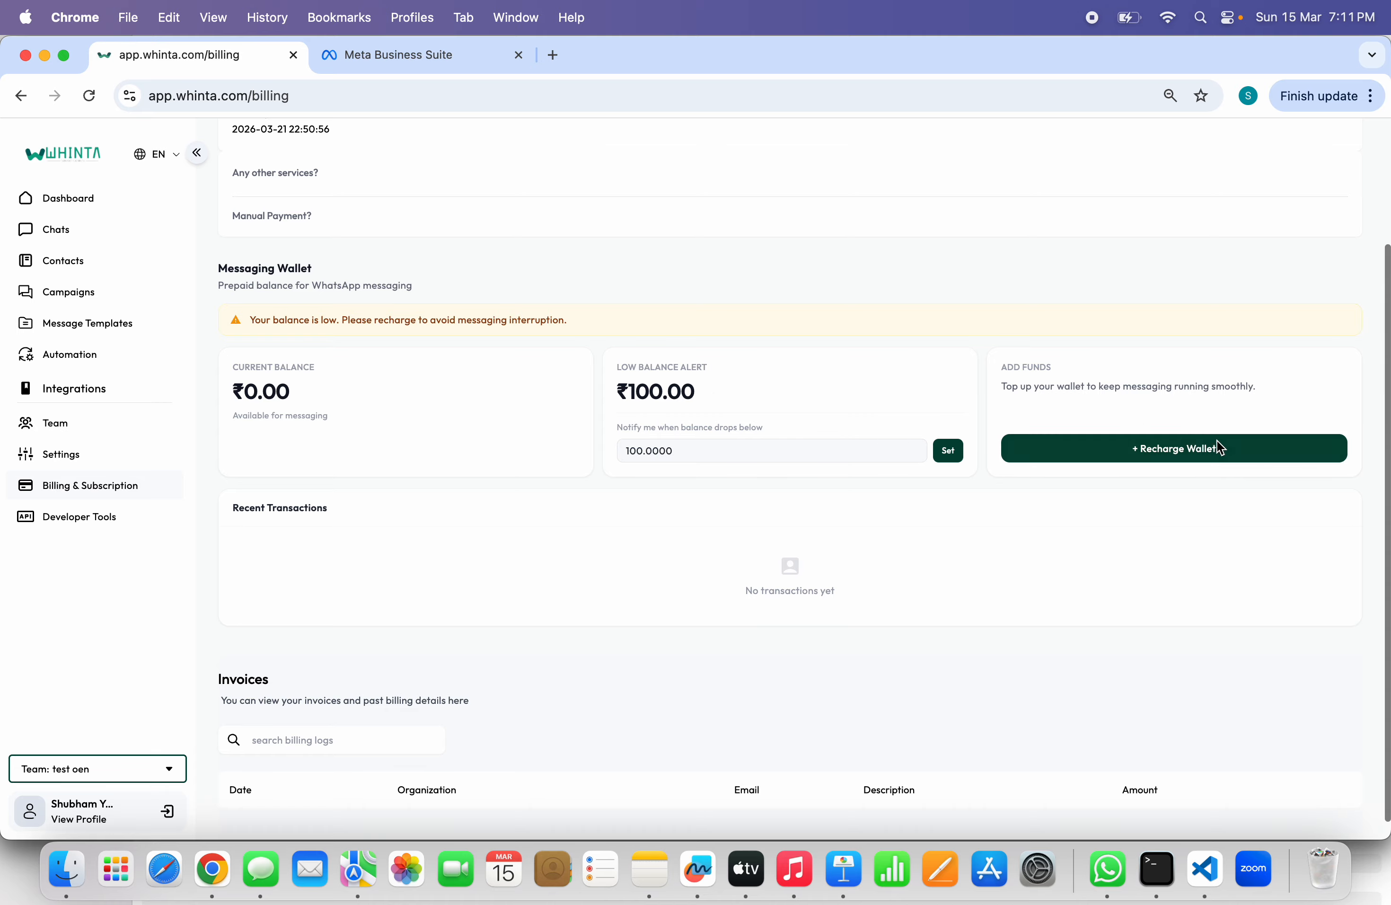
Start a messaging wallet recharge of 1000 INR through Razorpay, exit the checkout without paying and cancel the recharge.
left_click(1199, 450)
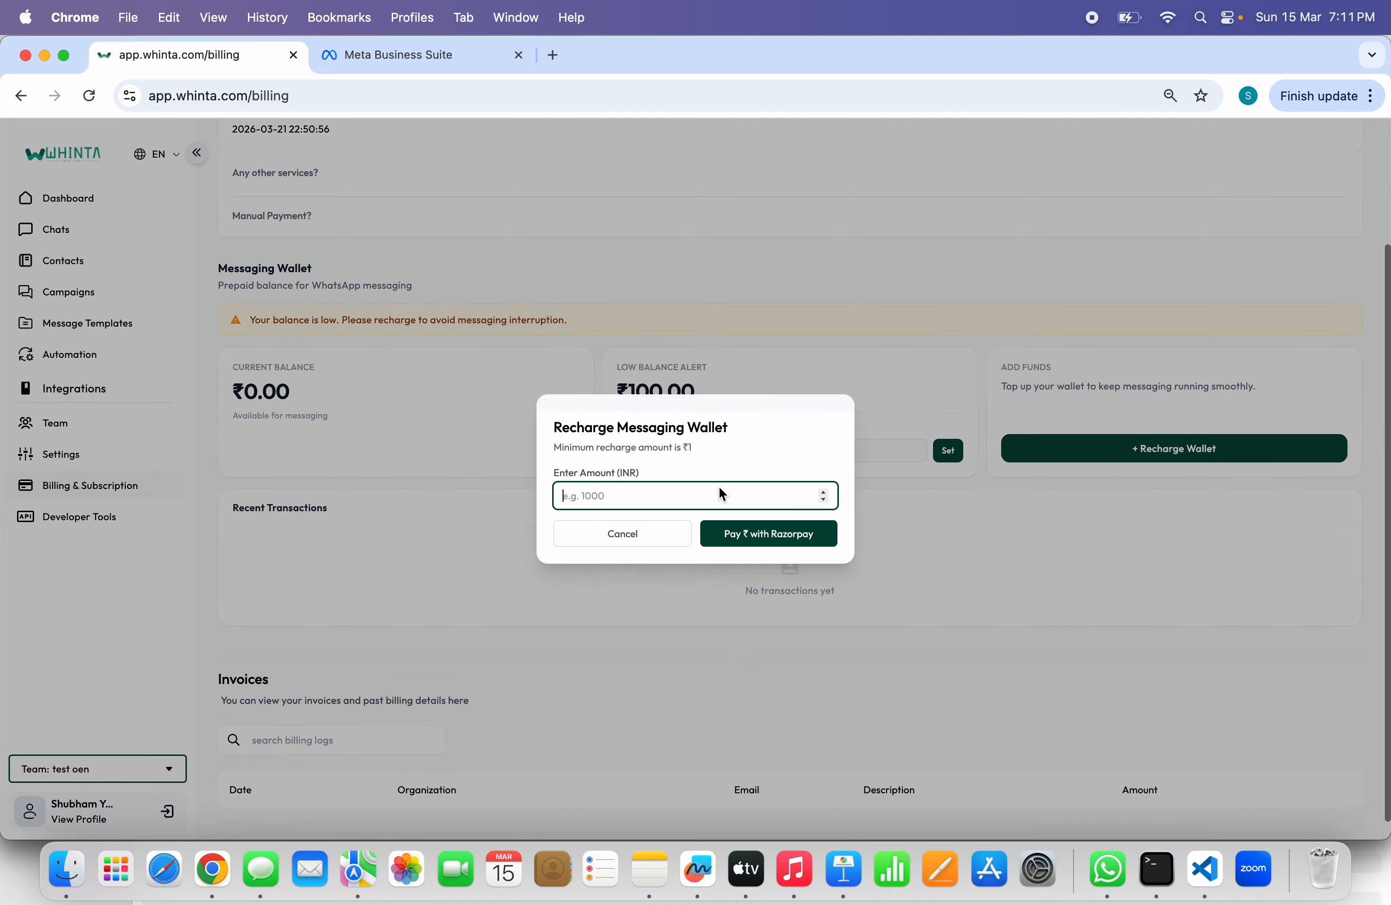
type("1000")
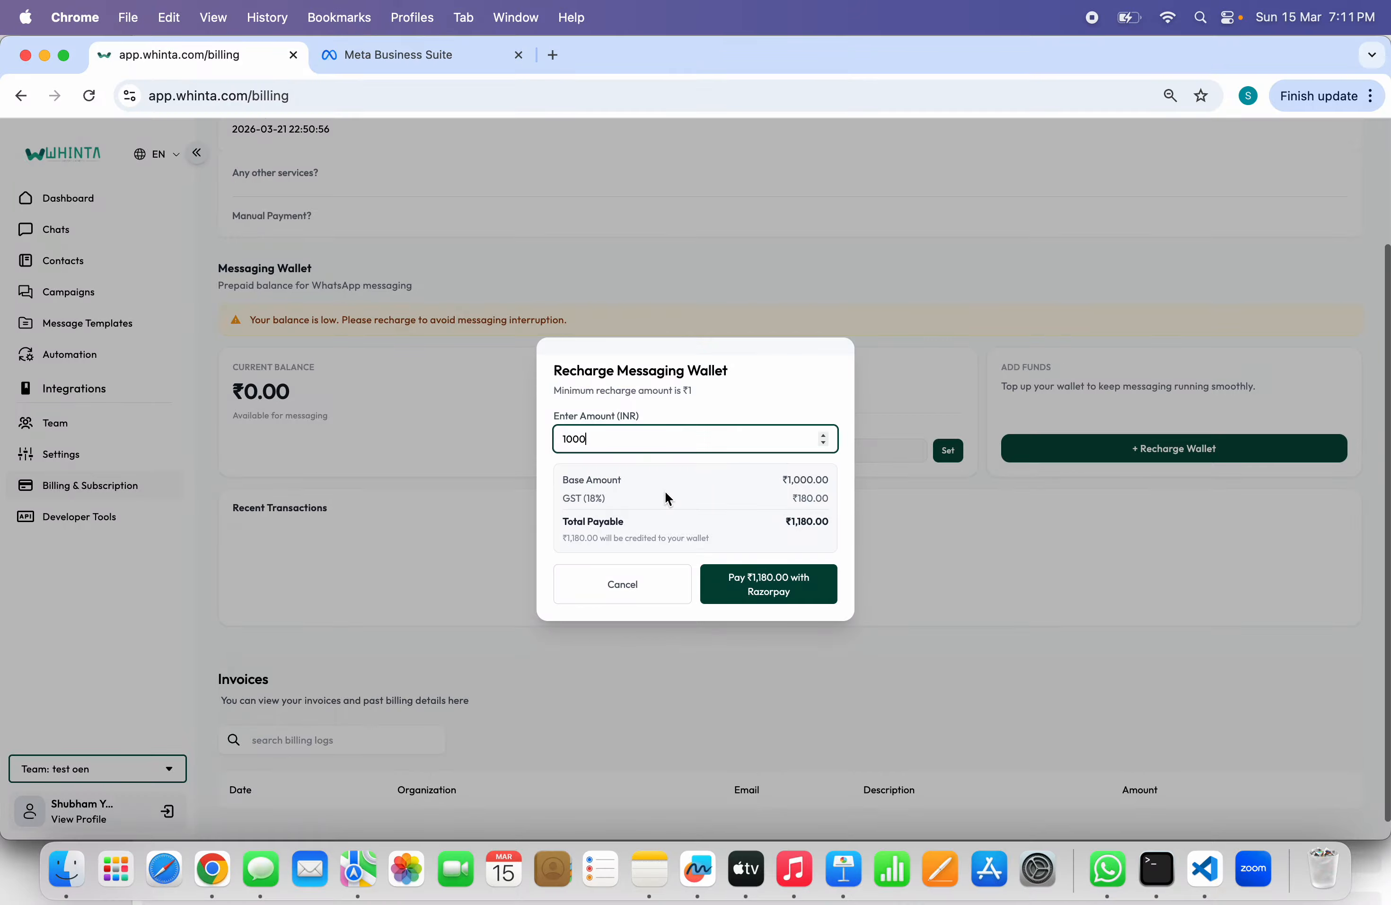
left_click(764, 588)
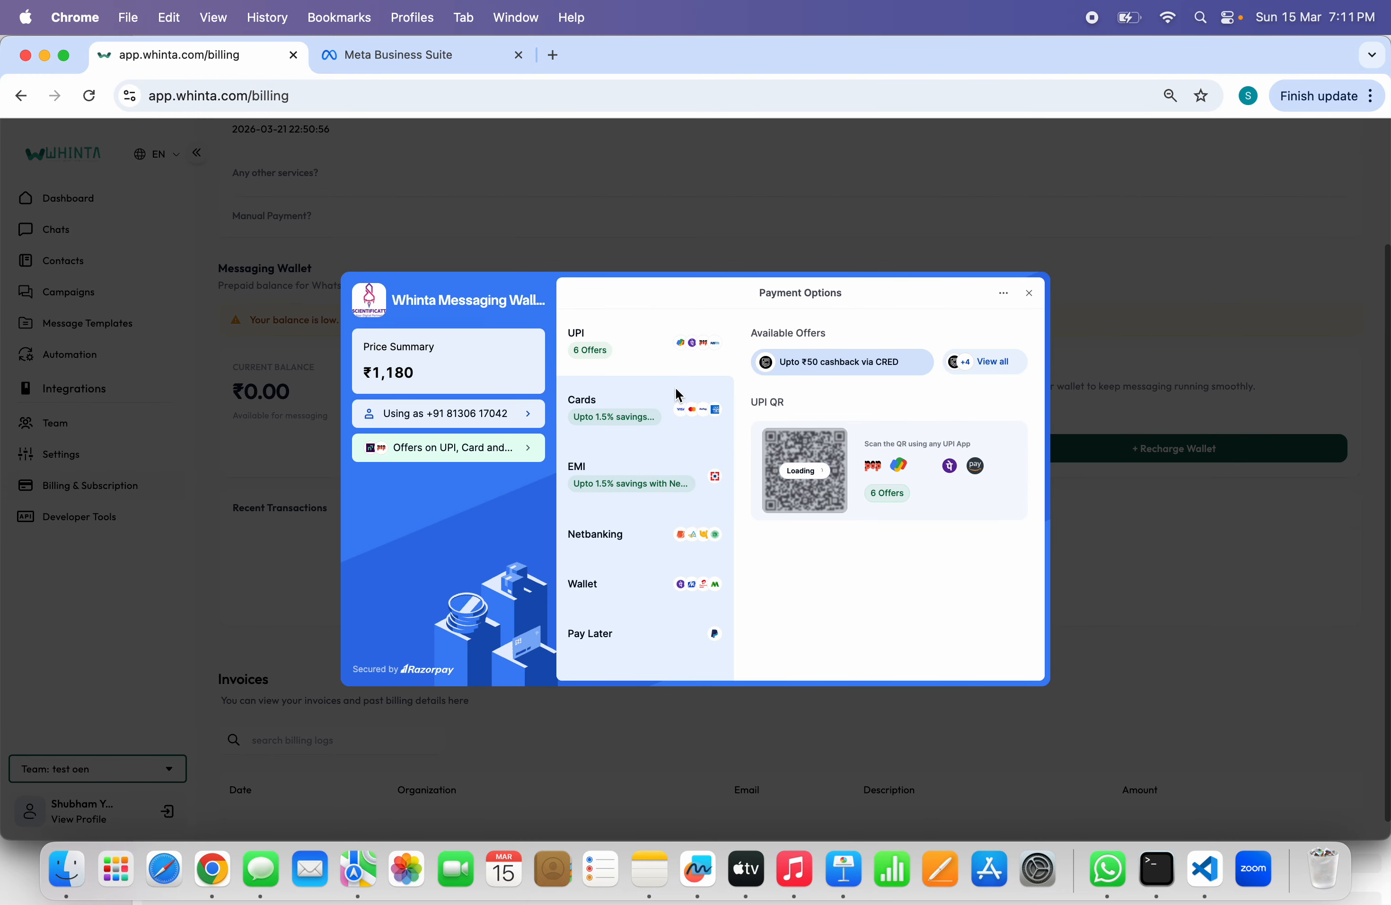
left_click(1031, 295)
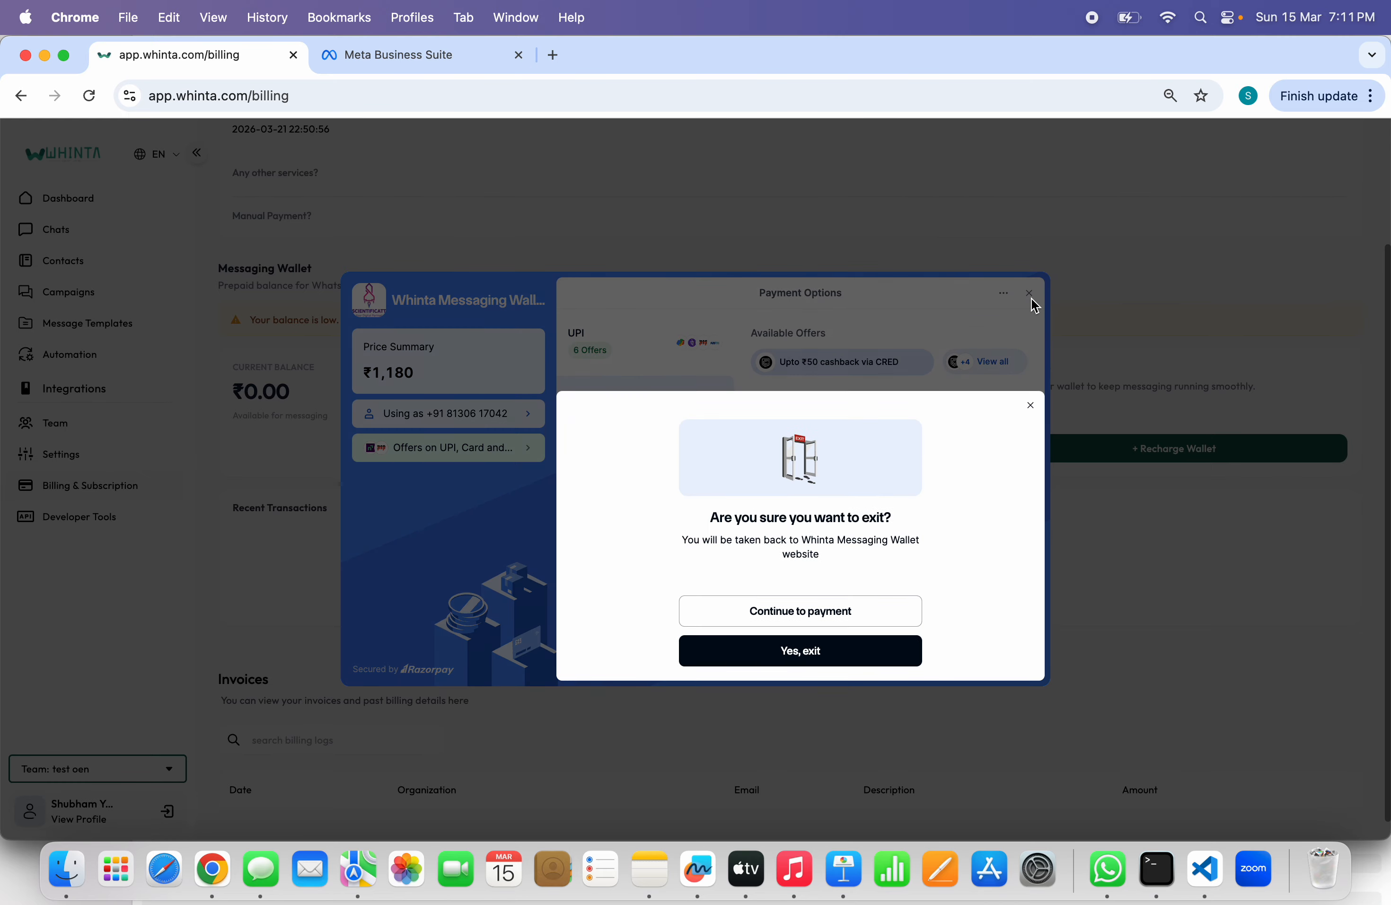
left_click(1031, 406)
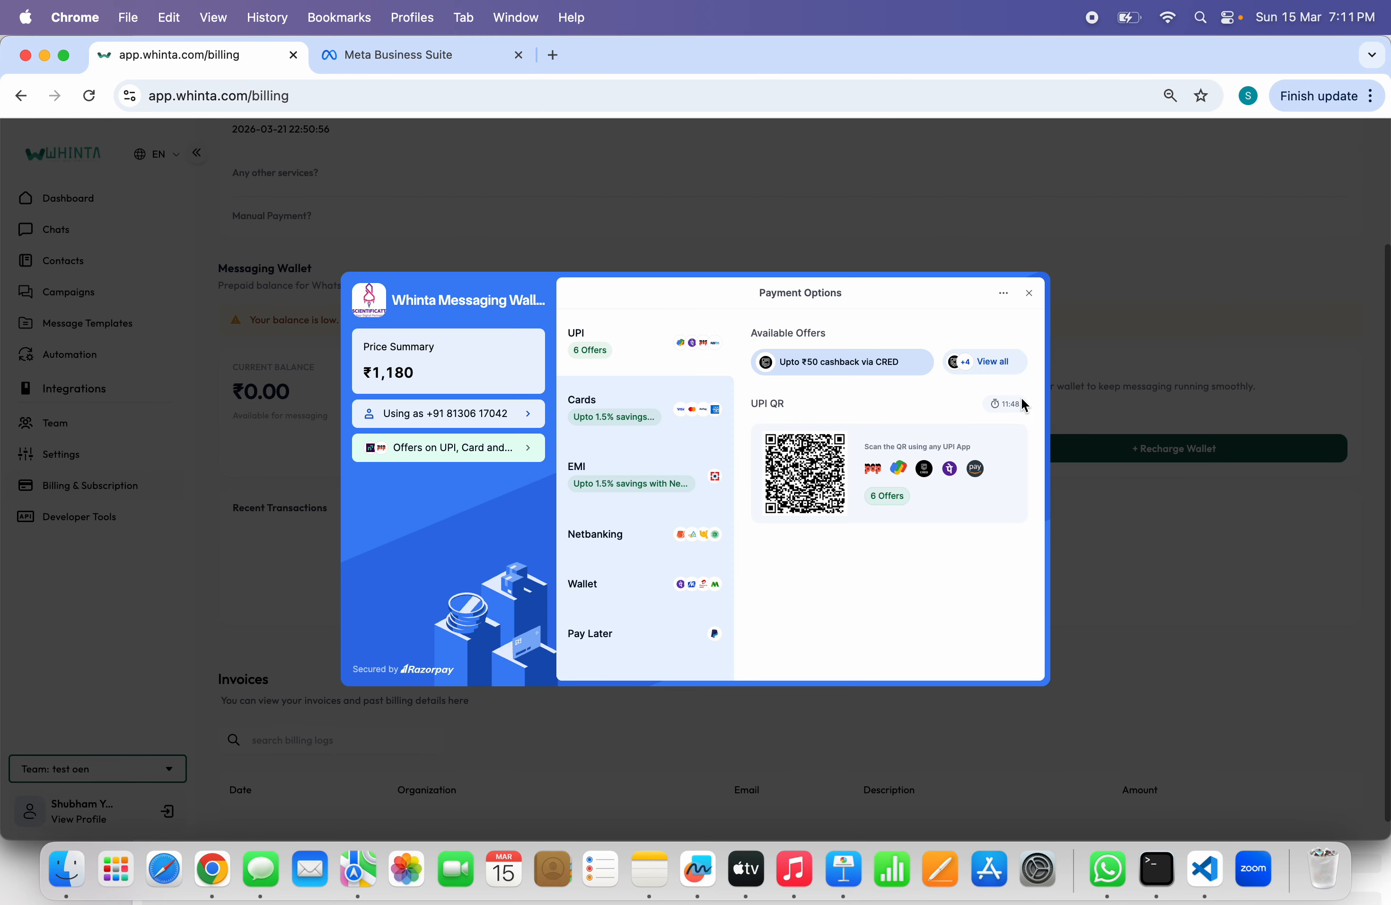
left_click(1032, 295)
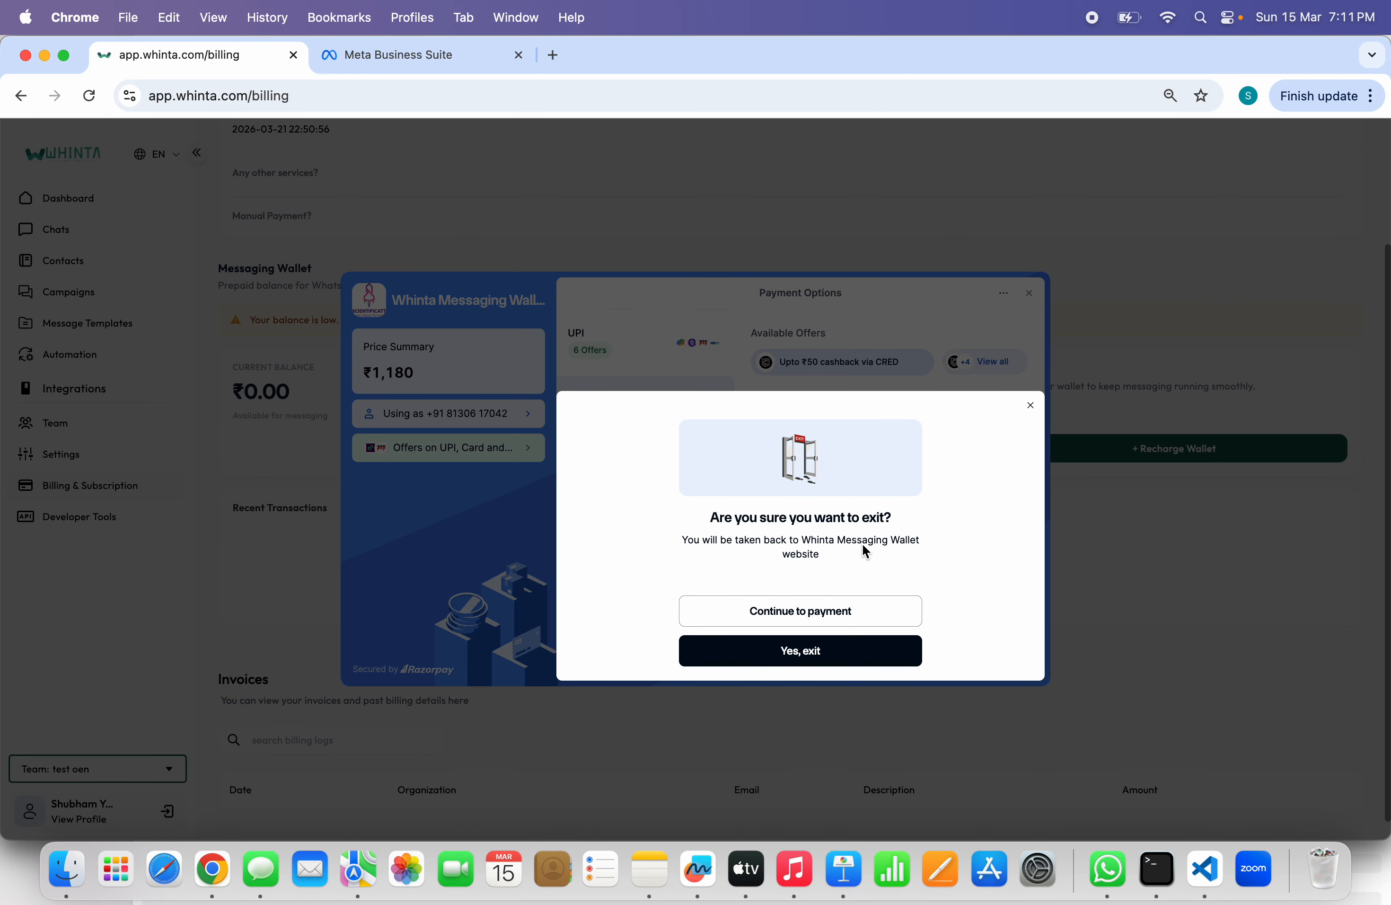
left_click(814, 654)
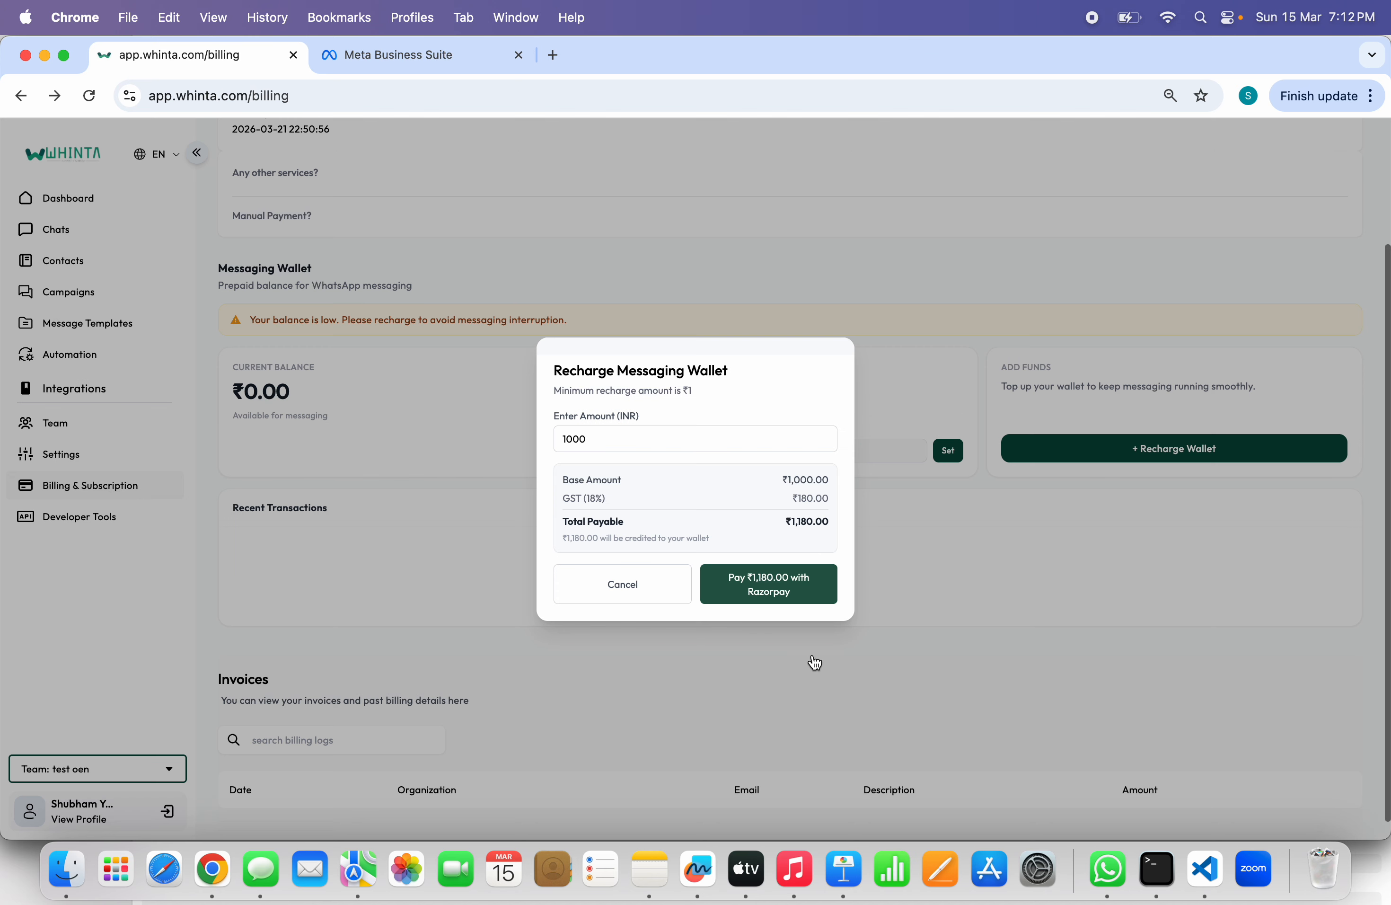
left_click(645, 584)
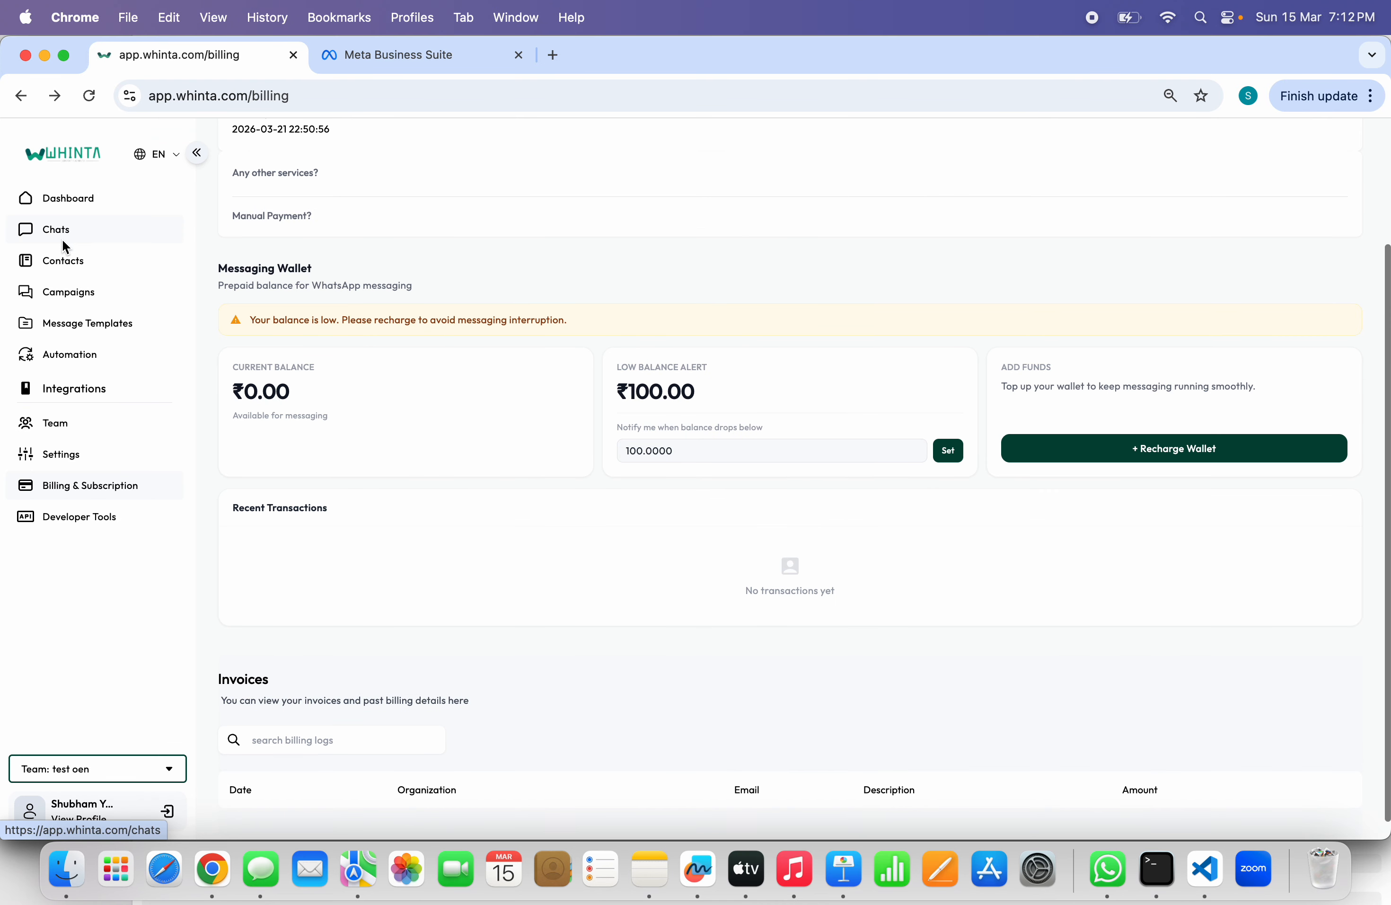
Look at the chats, find the saved contact in the contact list and open a chat with that contact.
scroll(374, 285, "up", 3)
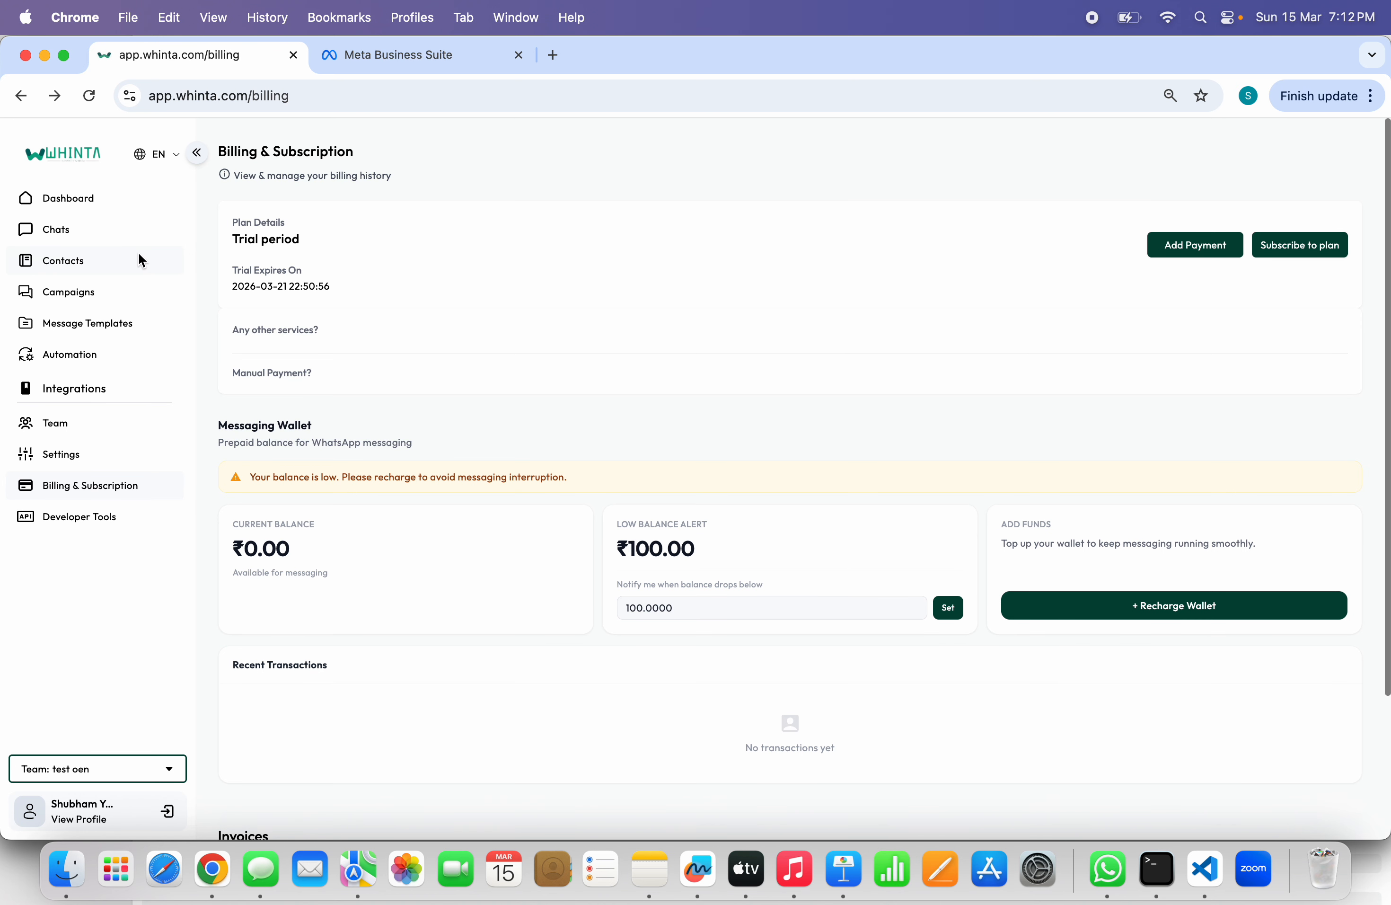
left_click(92, 232)
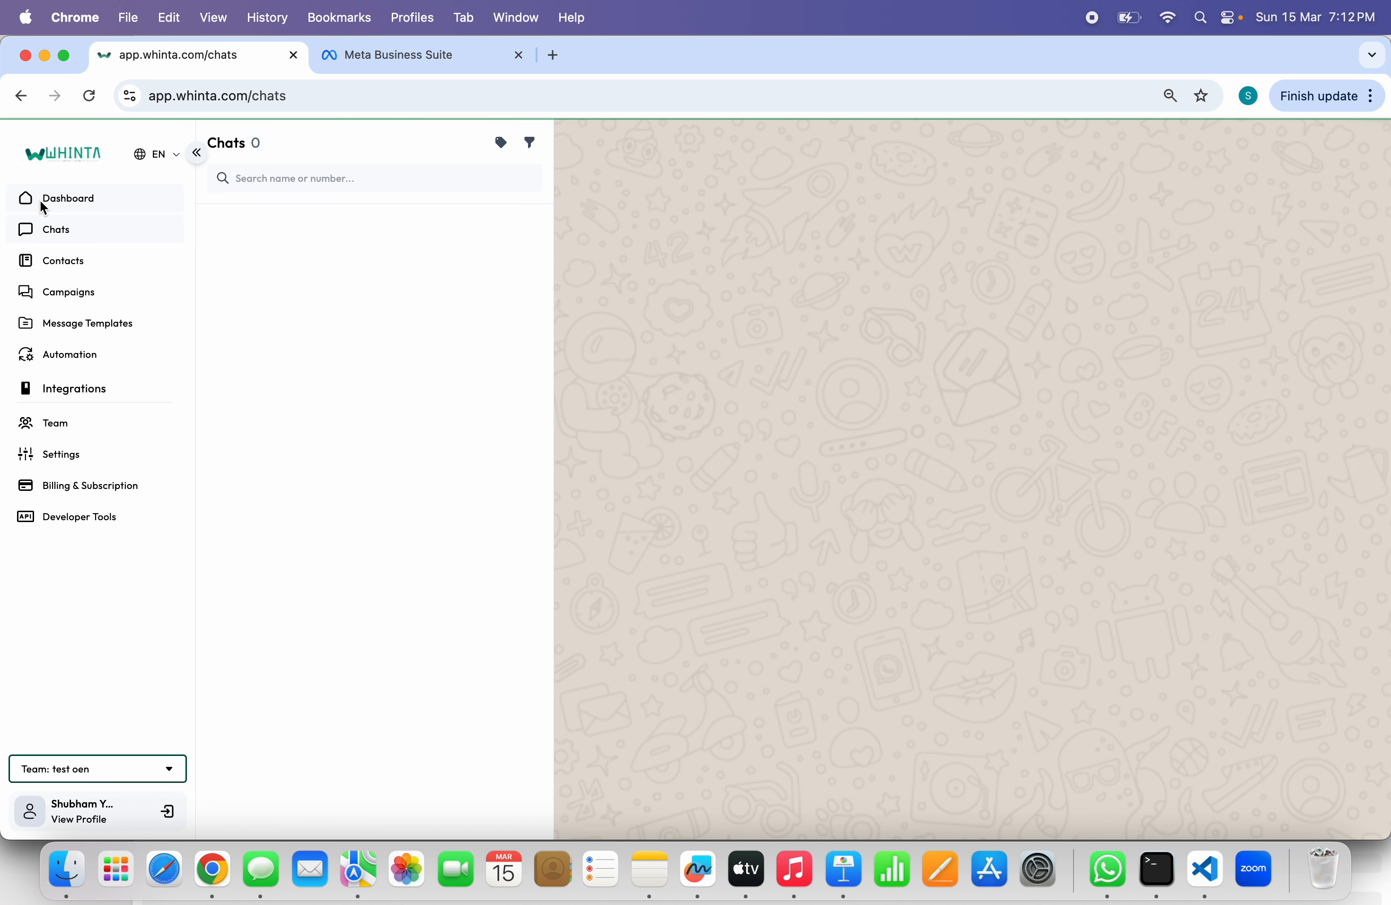
left_click(49, 262)
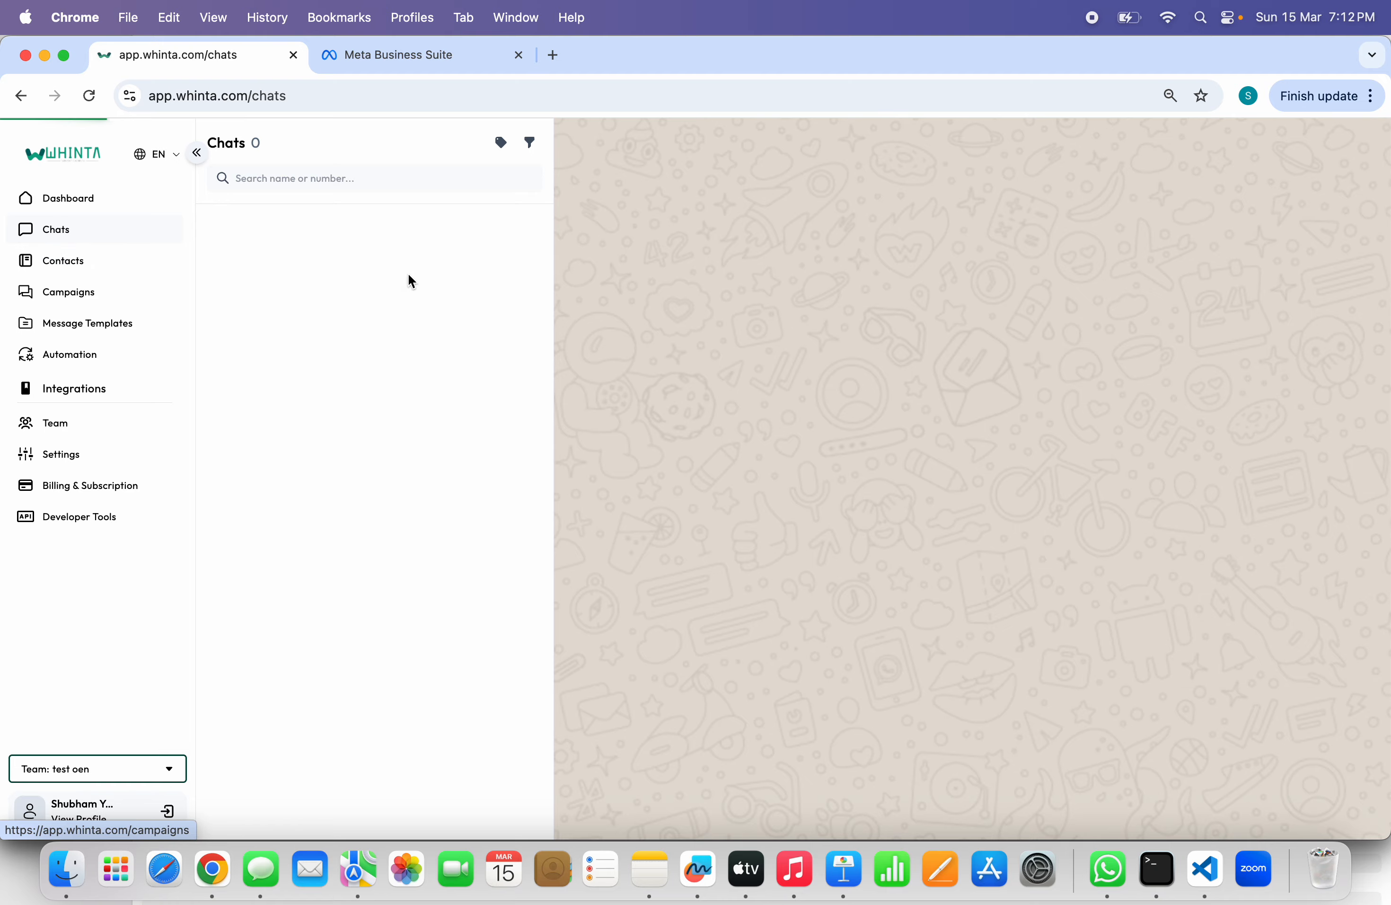
left_click(343, 301)
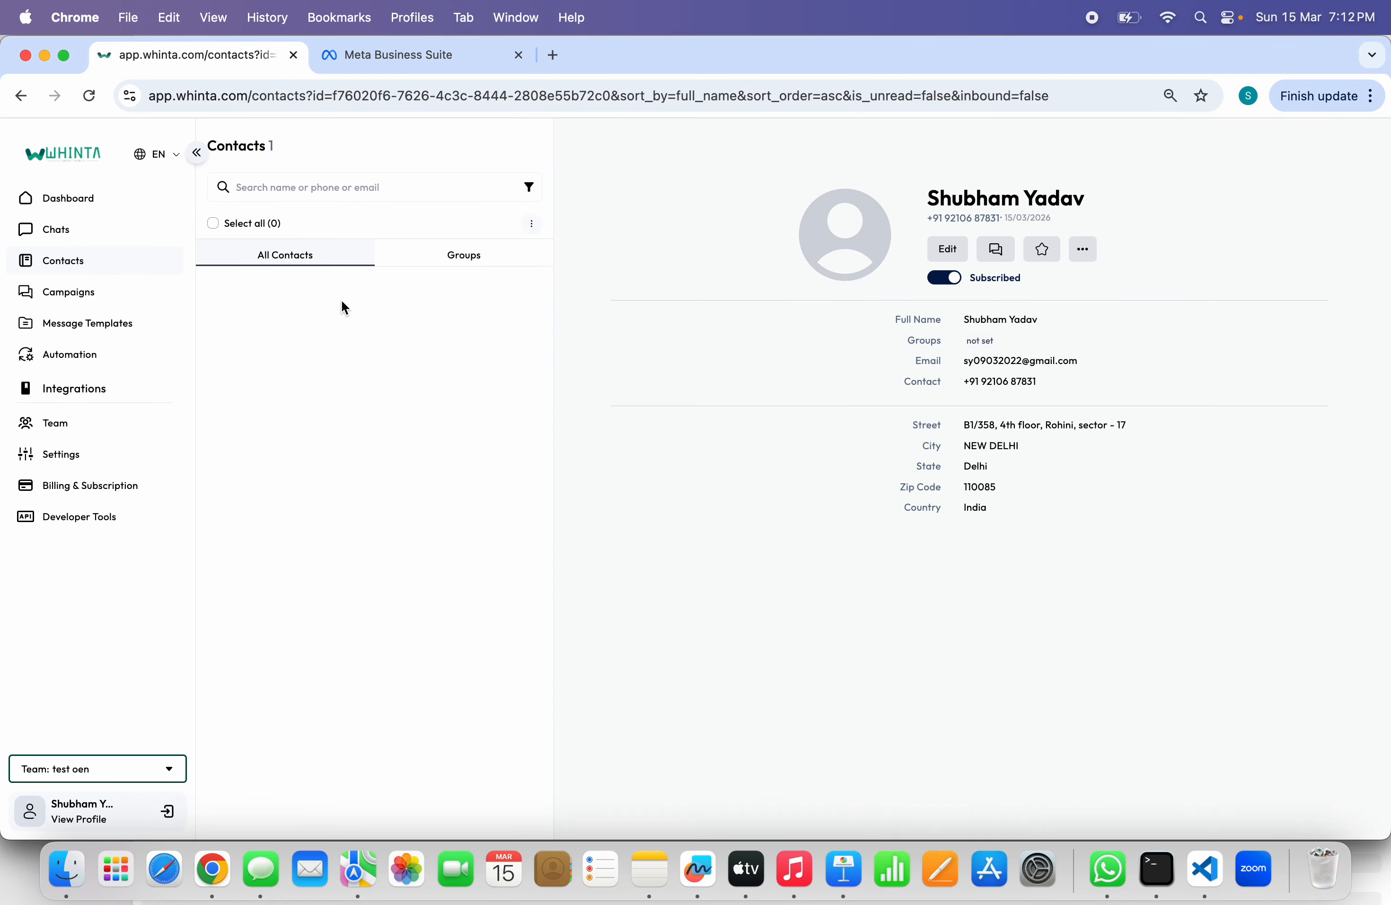
left_click(994, 253)
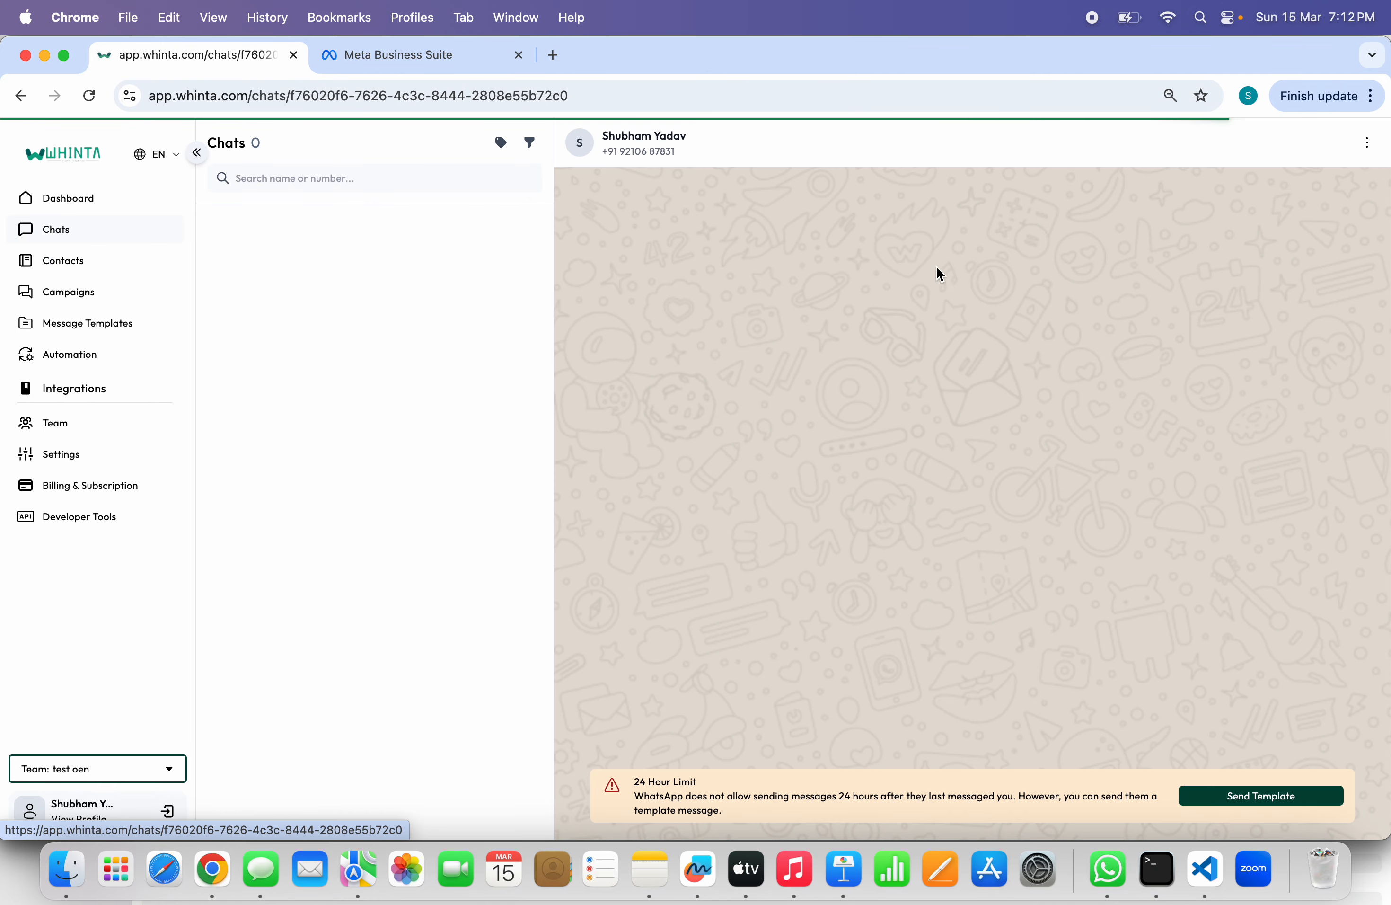
Send the template message "tution_claases [en]" to the contact in the open chat.
left_click(1257, 799)
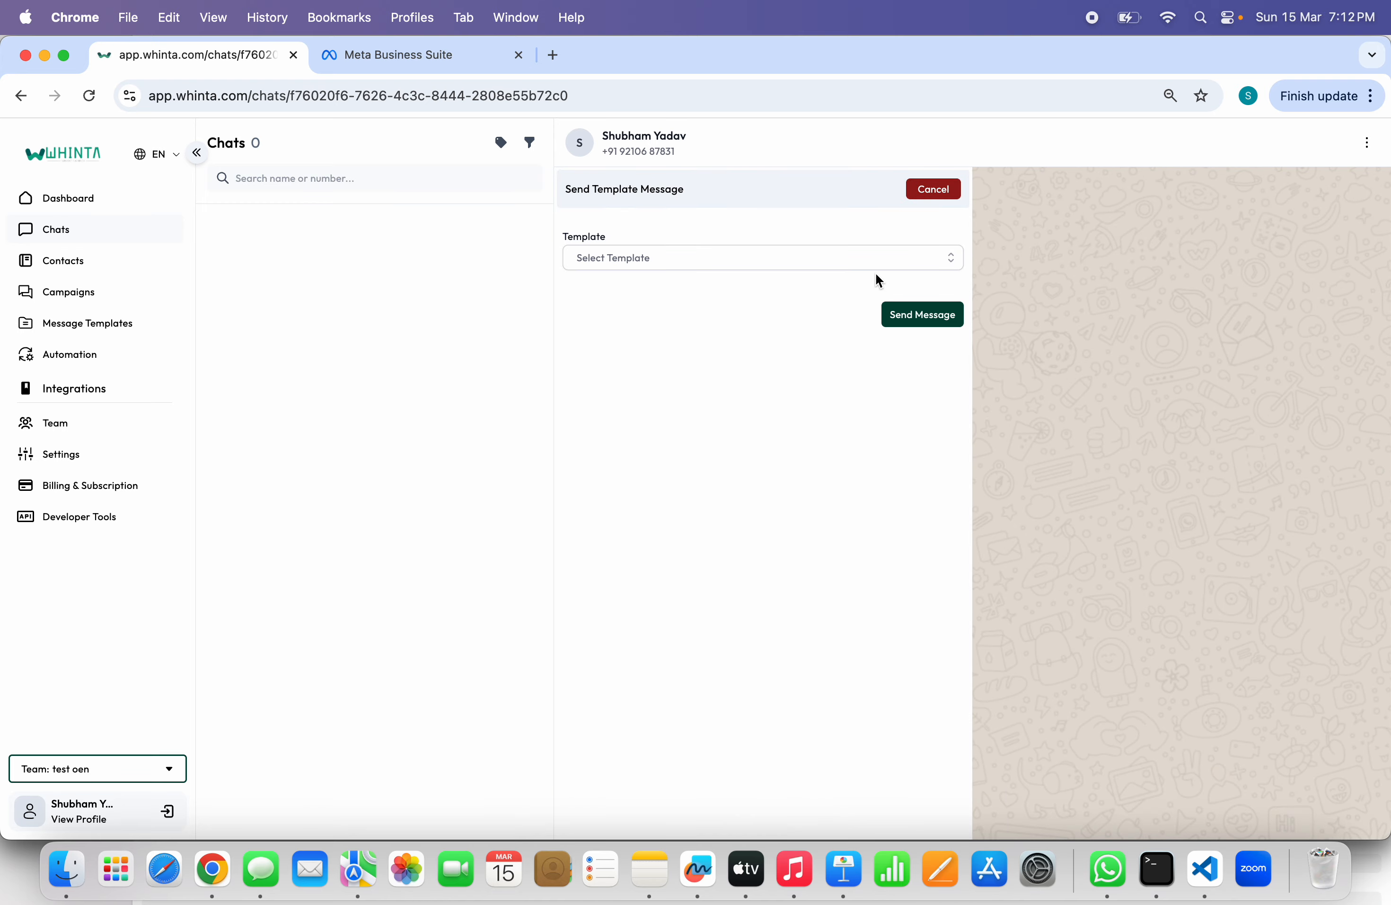
left_click(817, 257)
left_click(715, 300)
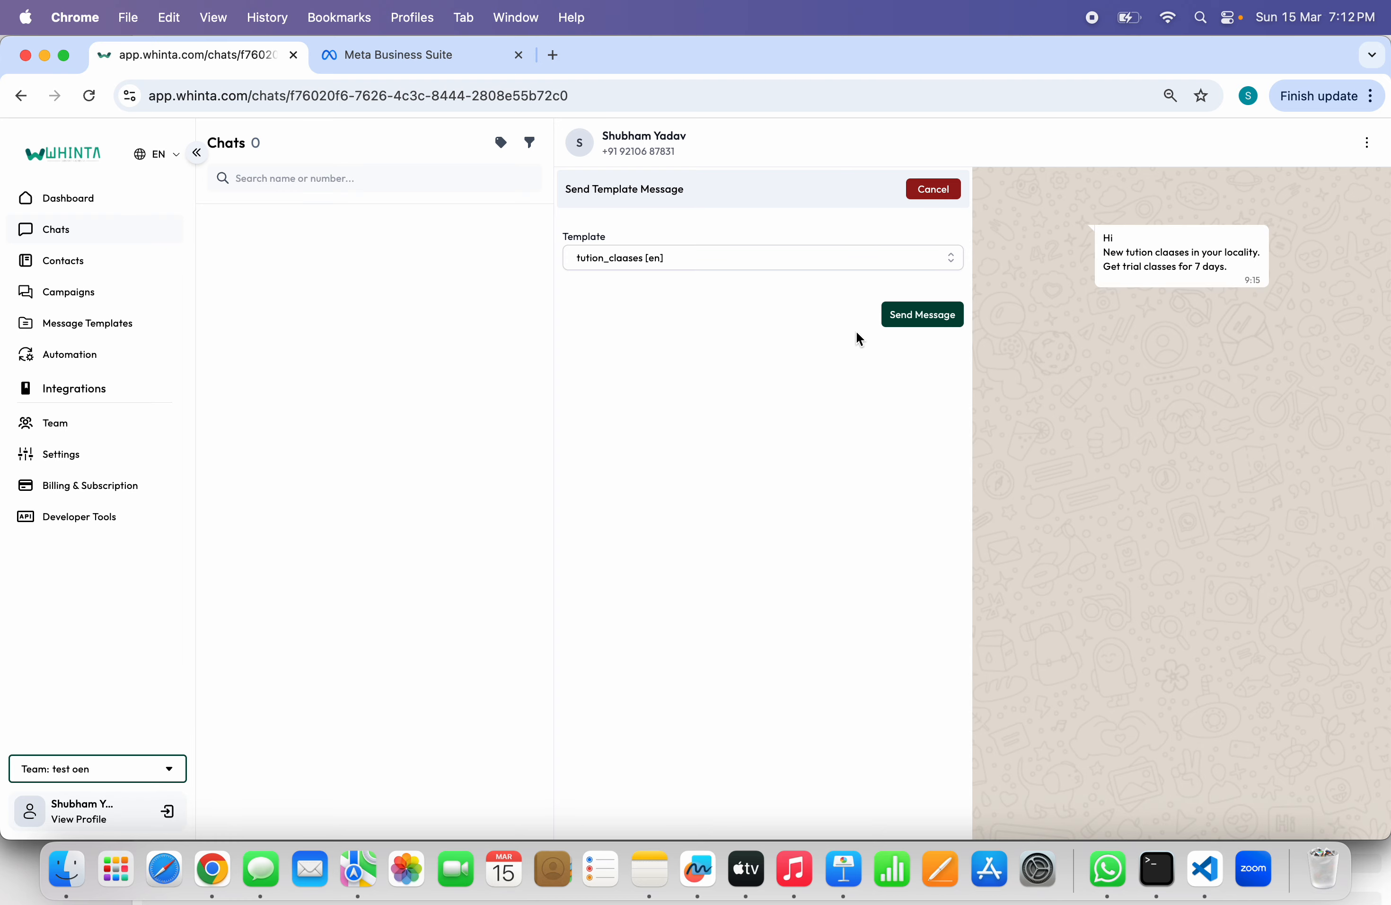
left_click(944, 311)
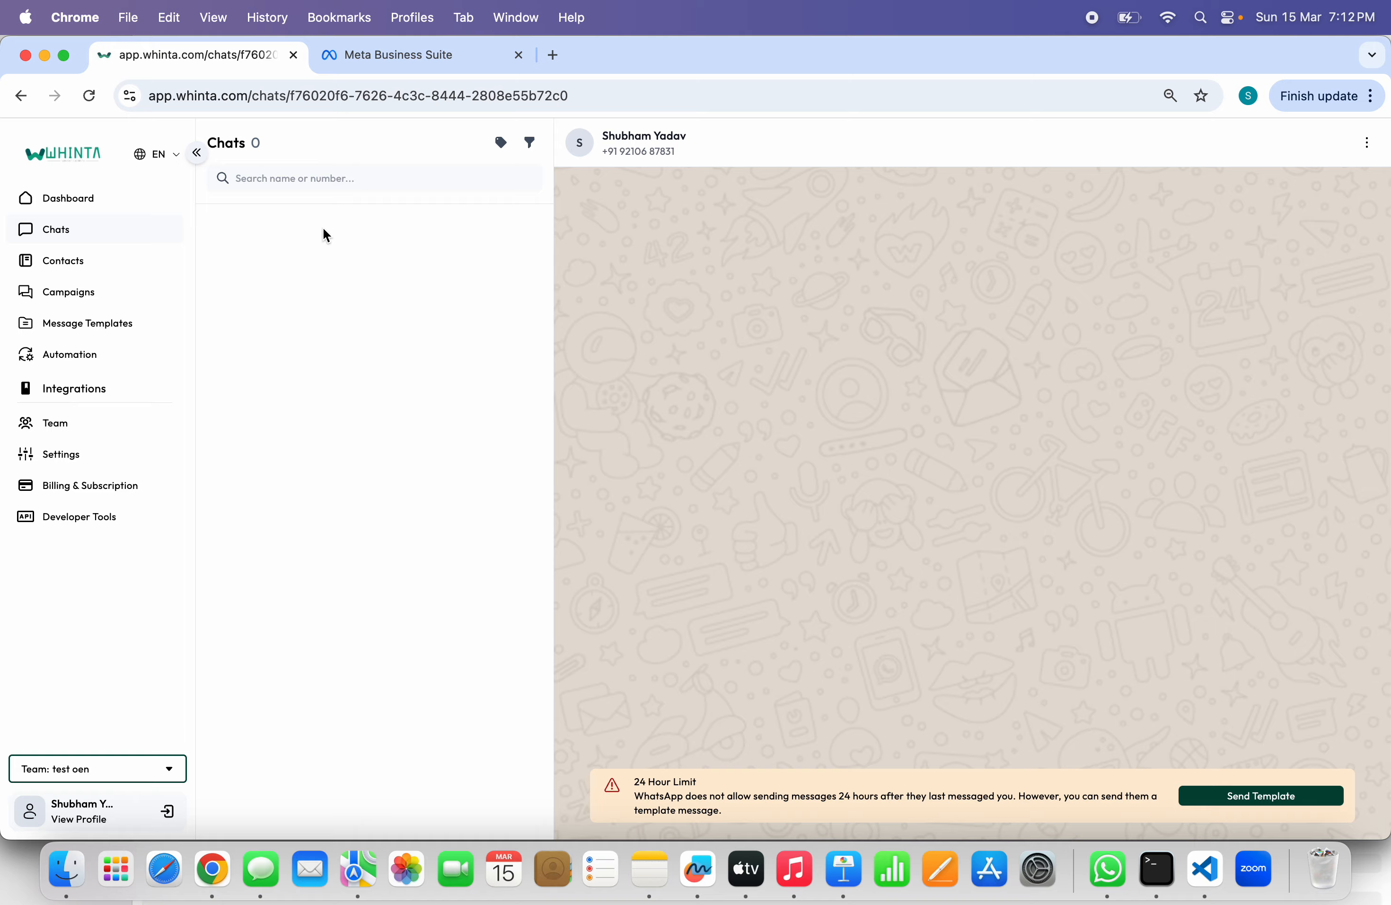
Review the team's dashboard from the account status down to the support contact options and overview.
left_click(100, 200)
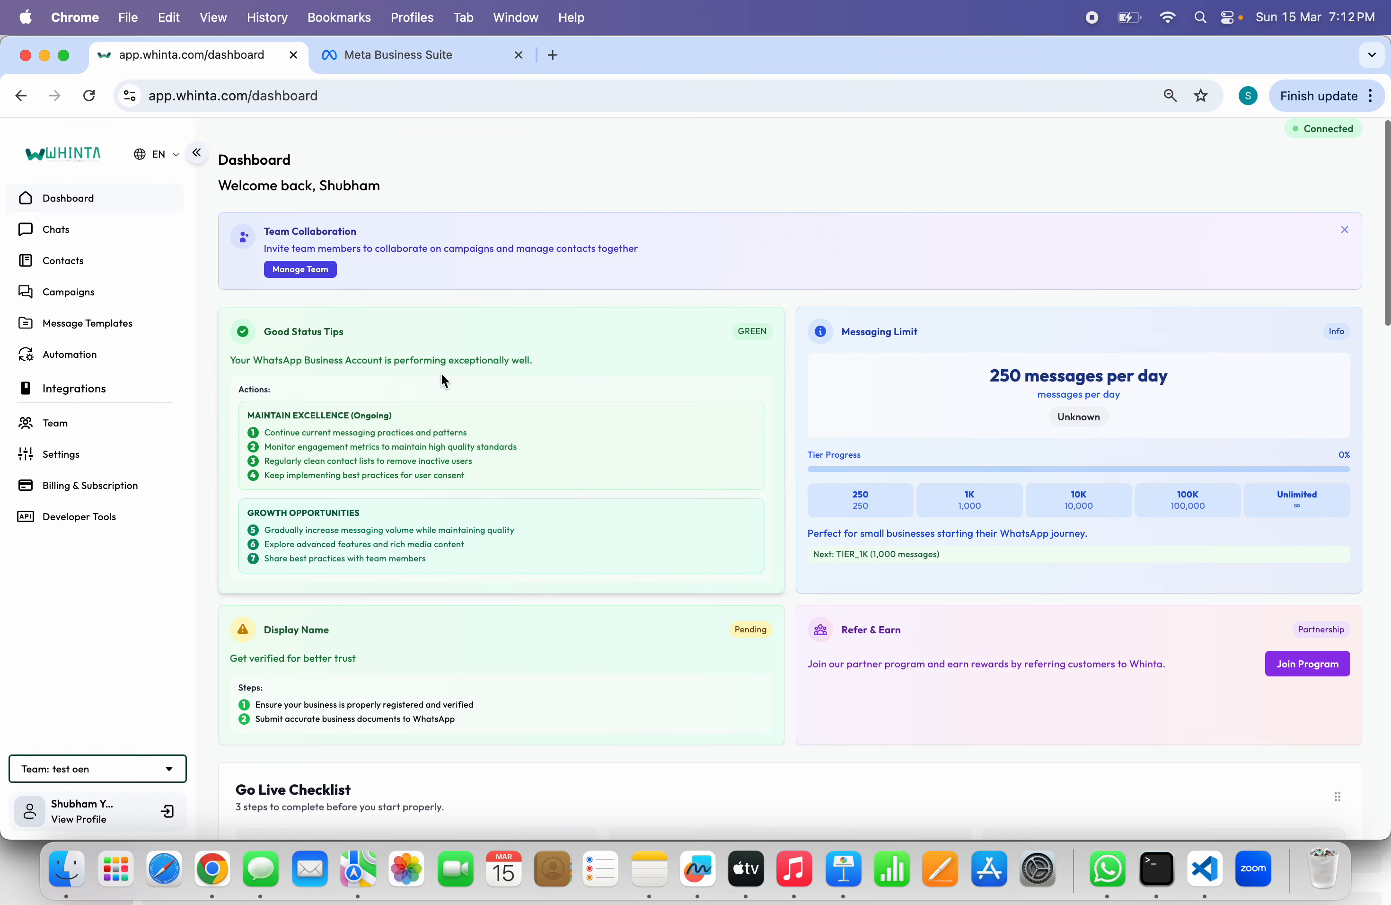
scroll(441, 373, "down", 15)
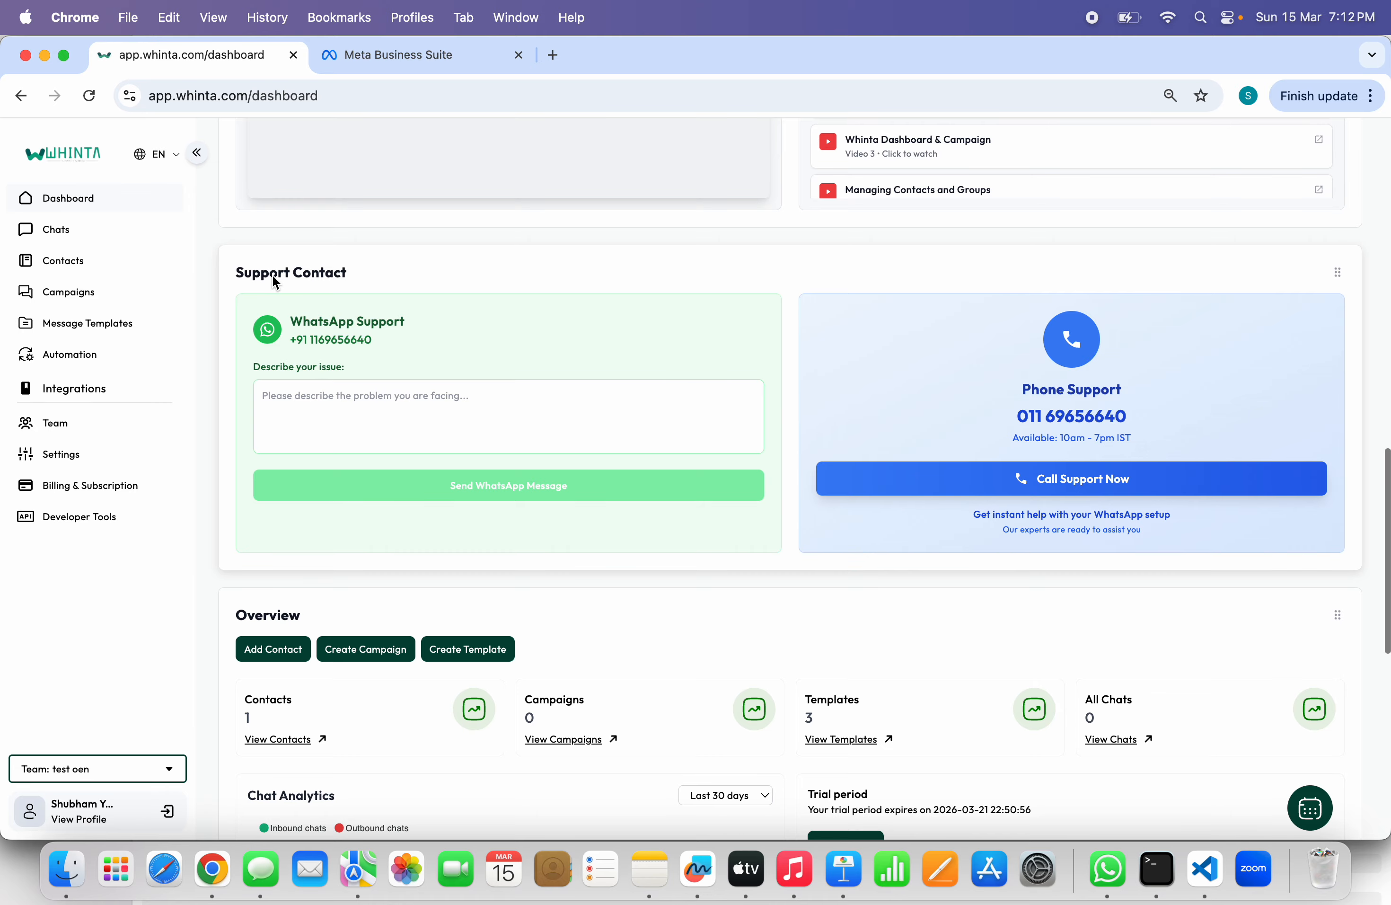